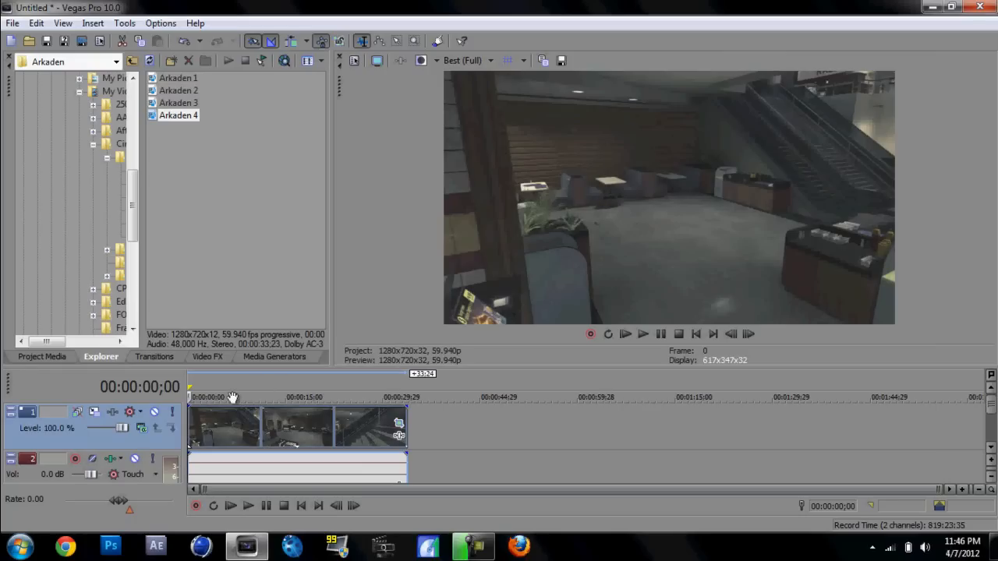
# - Return the playhead to the project's start, begin rendering the project and browse to the Videos library as destination
pyautogui.click(295, 427)
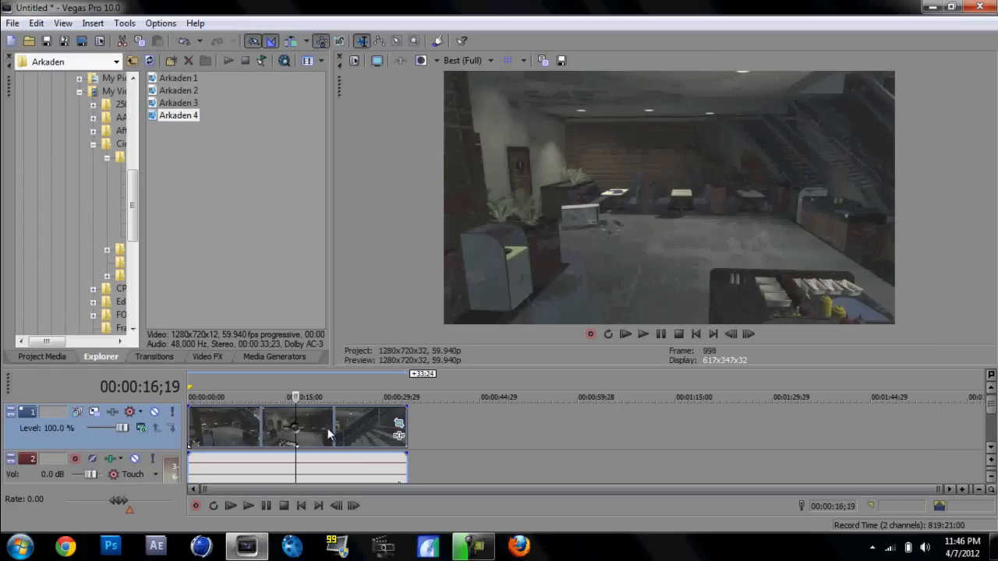
pyautogui.click(696, 333)
pyautogui.click(12, 23)
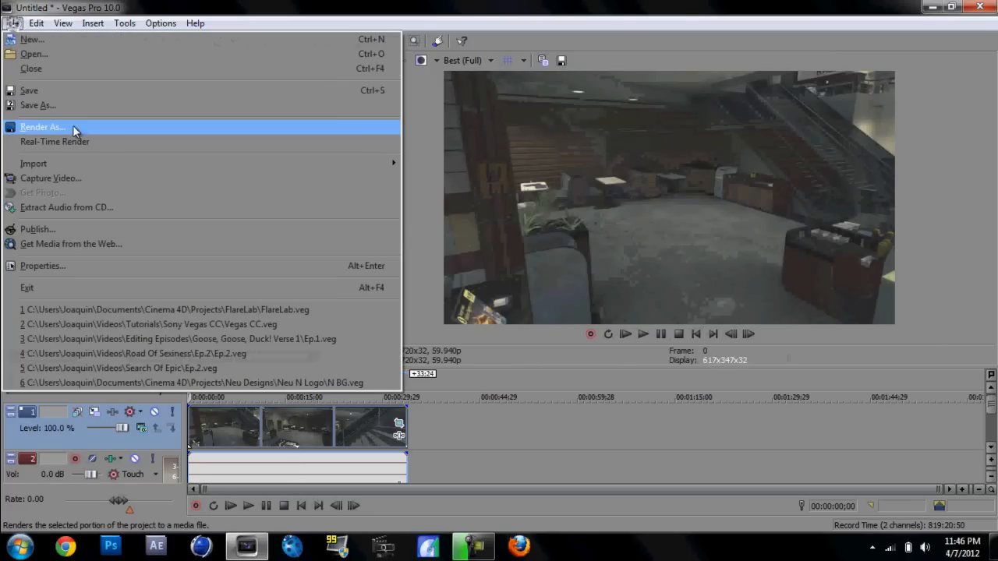
pyautogui.click(75, 129)
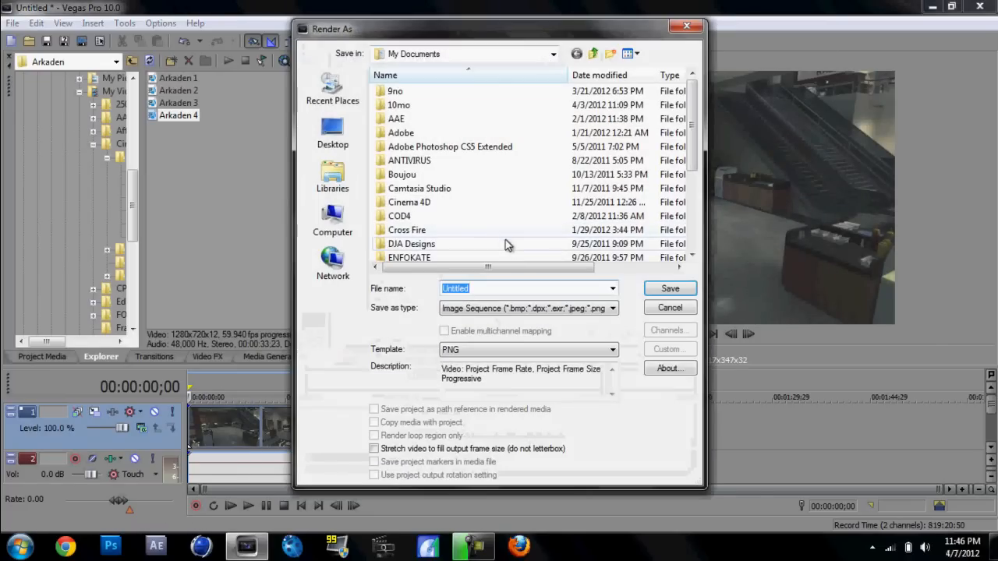
pyautogui.click(343, 175)
pyautogui.doubleClick(561, 134)
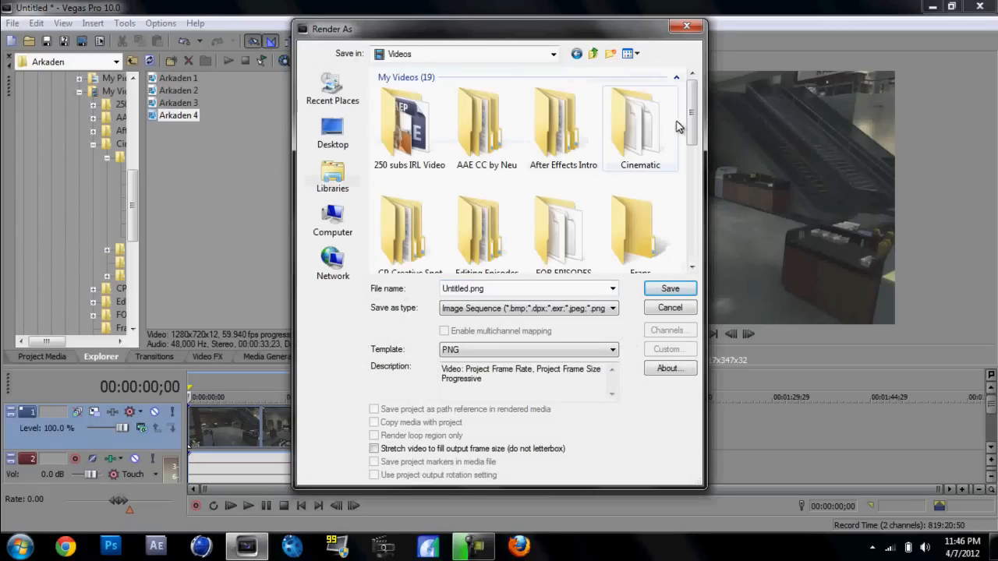
pyautogui.moveTo(691, 124); pyautogui.dragTo(690, 273)
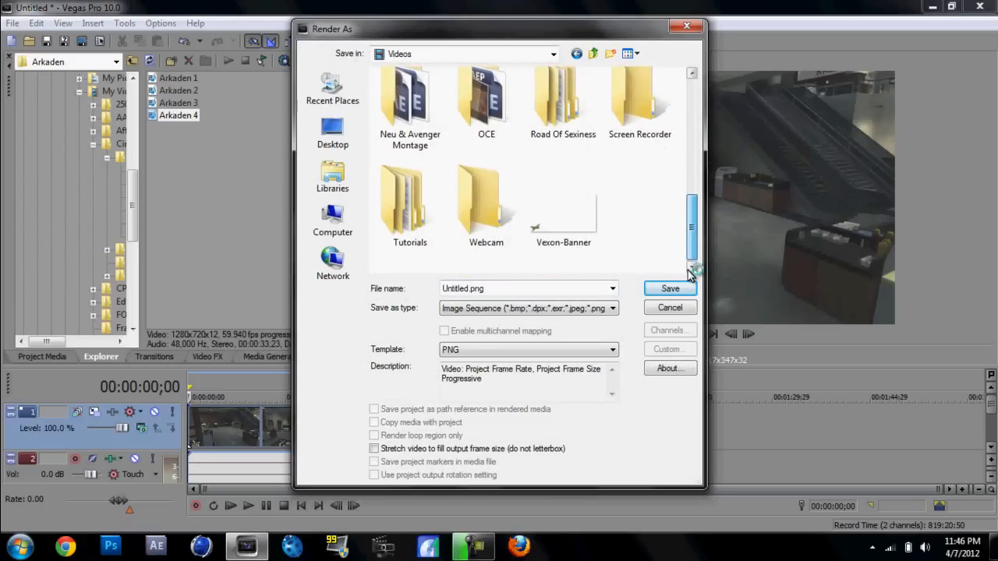
# - Create a folder named MOTION TRACK in the Videos library and open it as the render destination
pyautogui.click(610, 53)
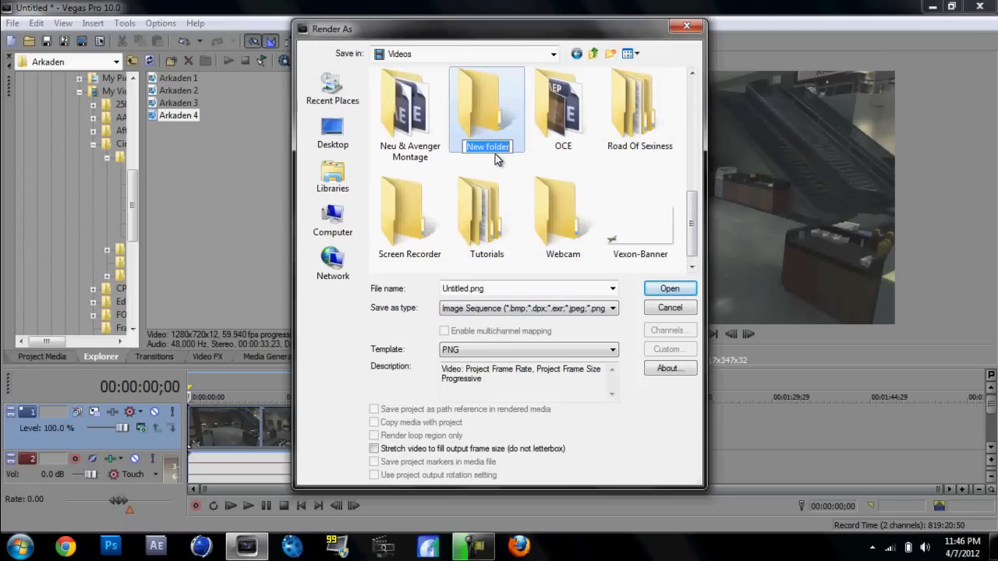
pyautogui.write('MOTION TRACK')
pyautogui.press('Return')
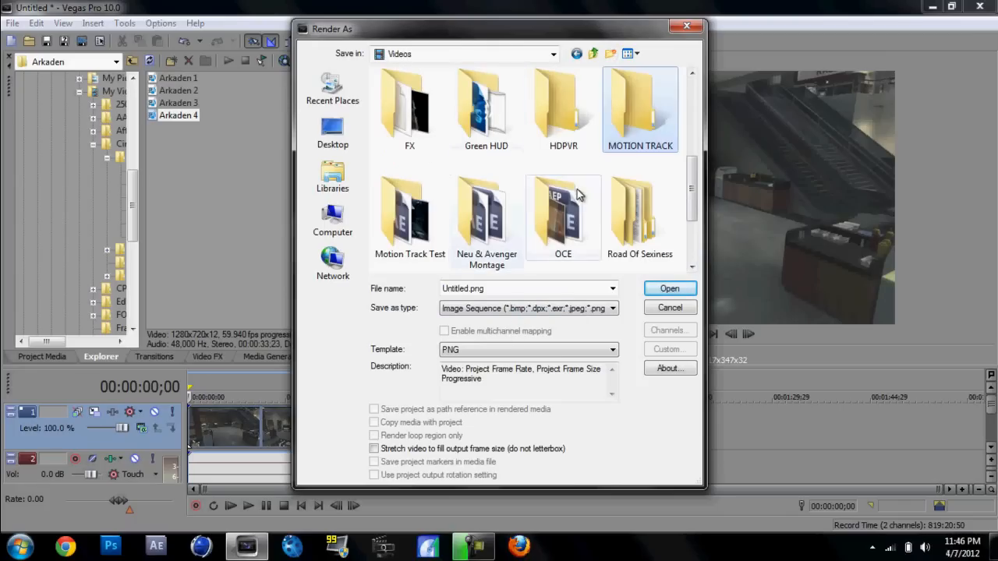
pyautogui.doubleClick(636, 123)
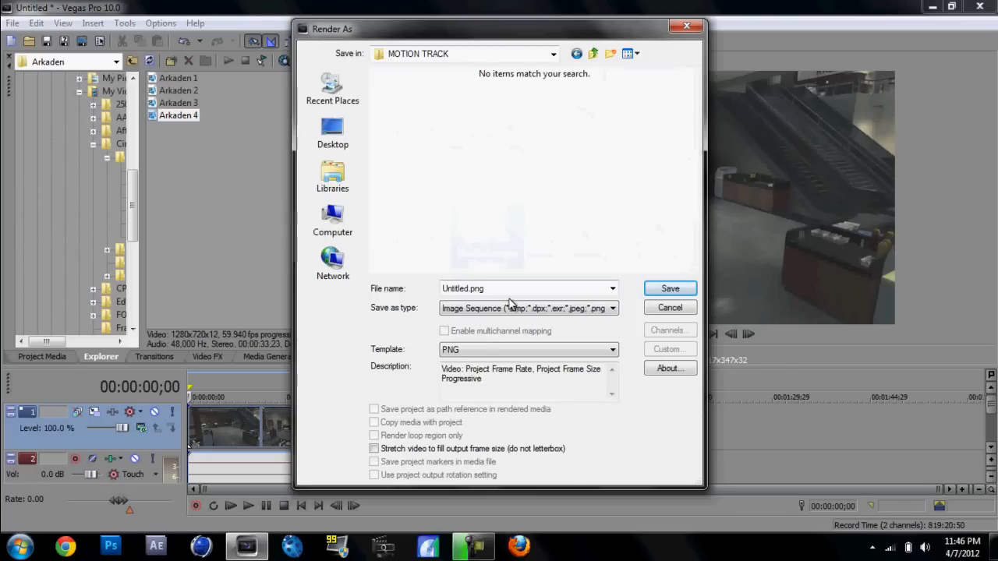
# - Render the clip as an Image Sequence with the PNG template under the file name Untitled.png
pyautogui.click(453, 309)
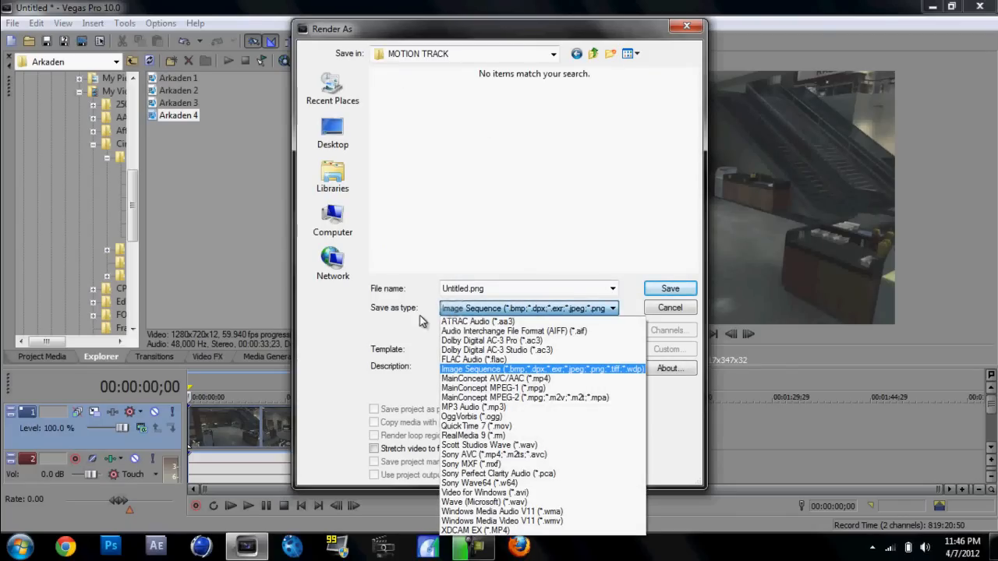
pyautogui.click(450, 369)
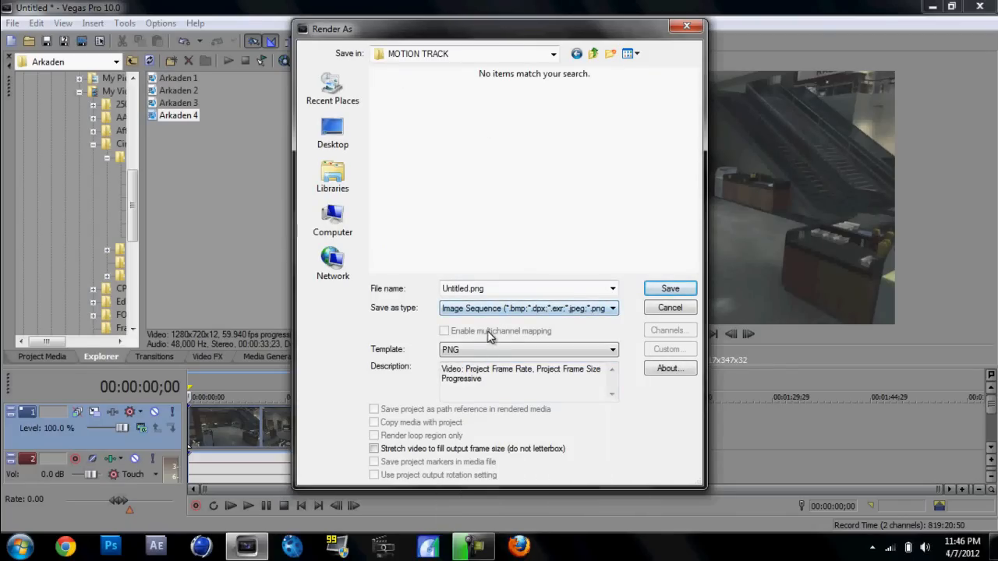
pyautogui.click(448, 350)
pyautogui.click(474, 400)
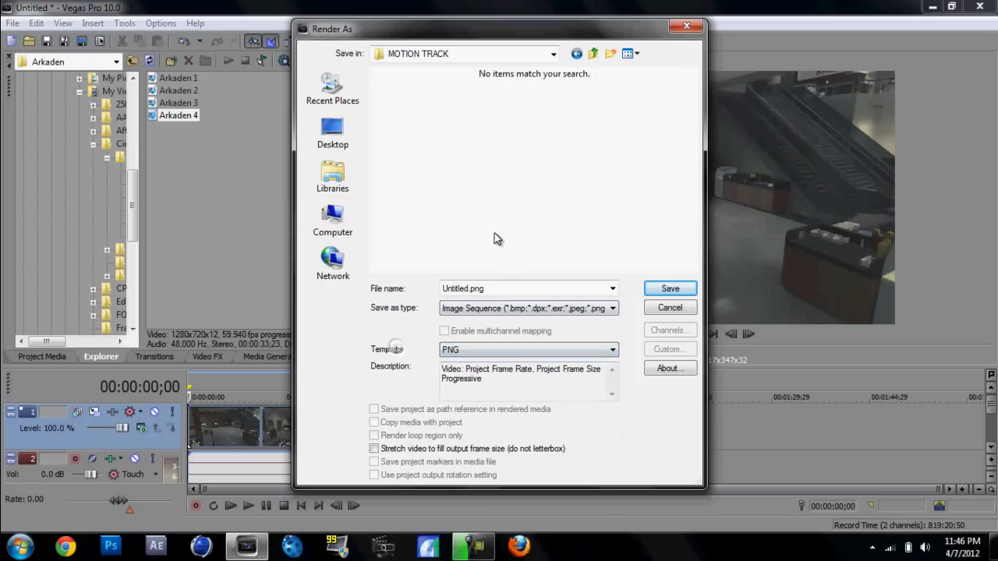
pyautogui.click(669, 289)
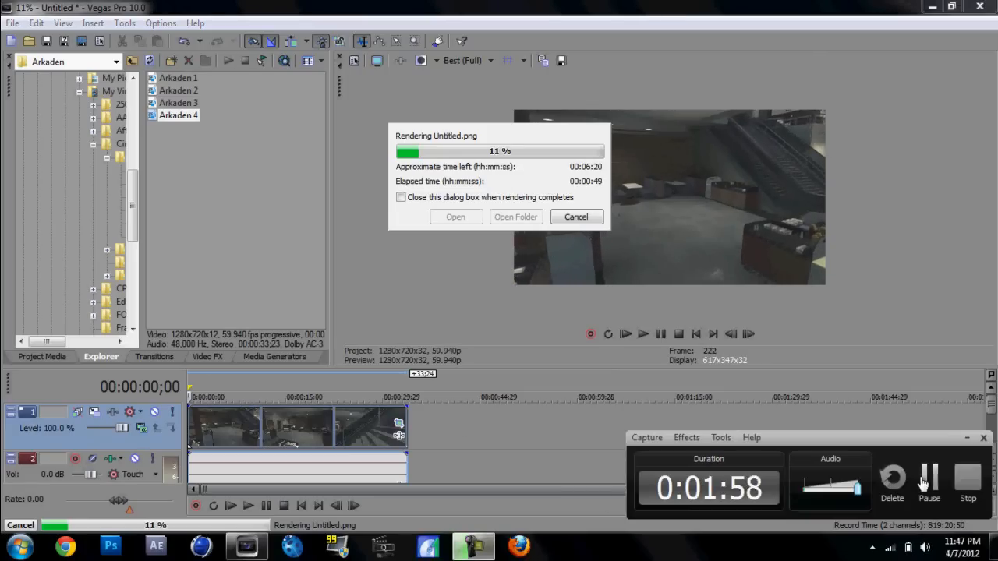
pyautogui.click(923, 478)
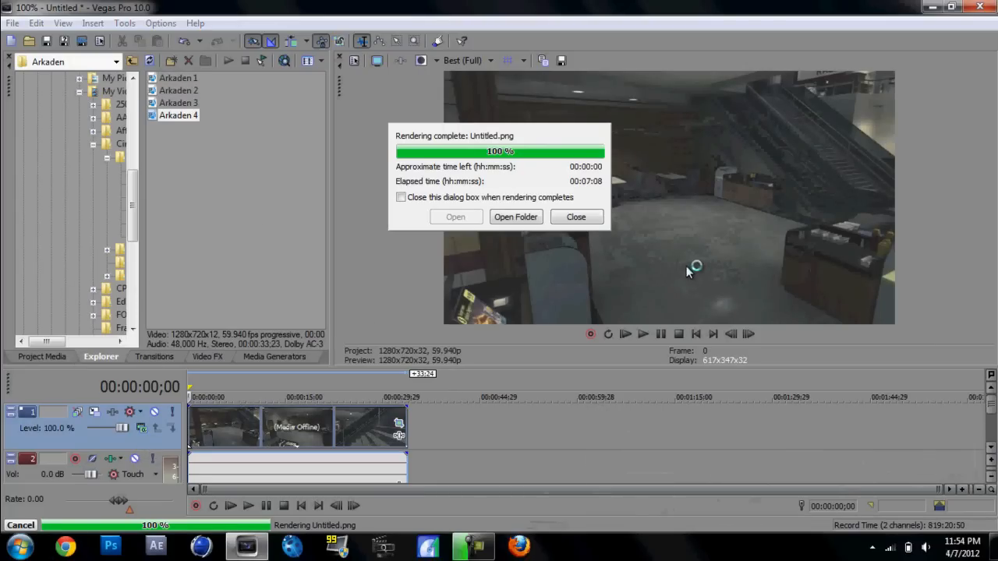
# - Dismiss the render progress dialog and exit Vegas Pro without saving the project
pyautogui.click(577, 218)
pyautogui.click(980, 7)
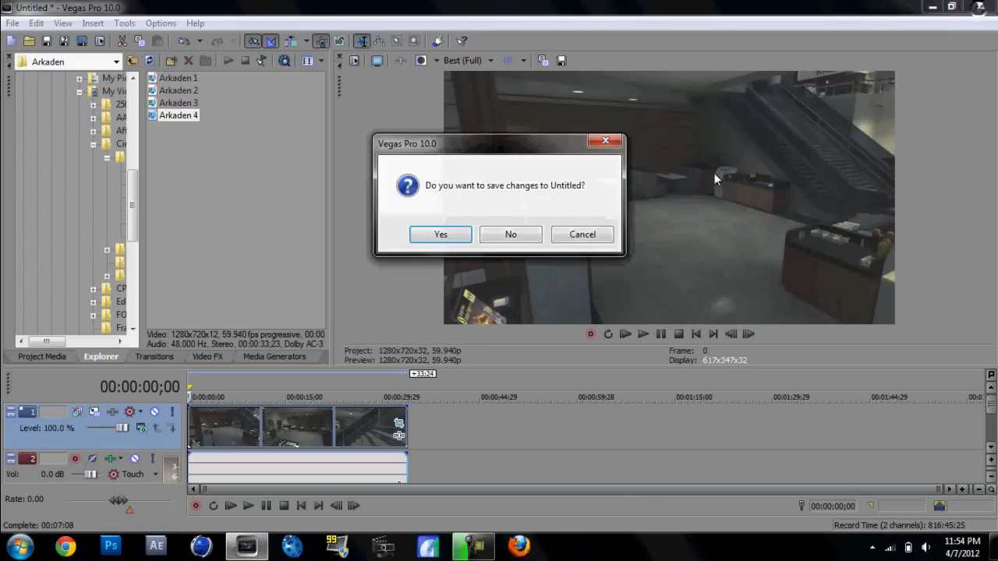
pyautogui.click(511, 234)
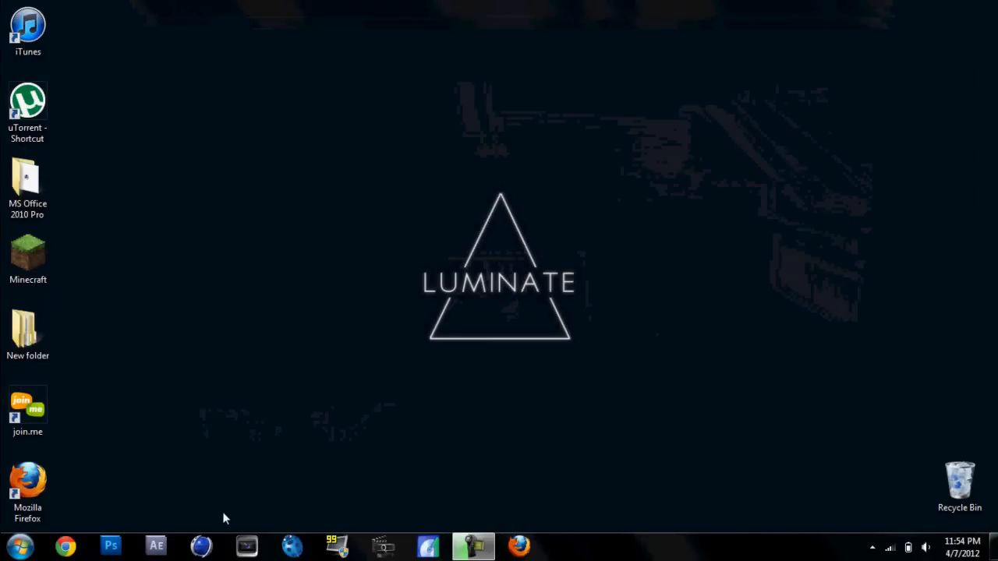
# - Switch to boujou and start importing an image sequence
pyautogui.click(292, 549)
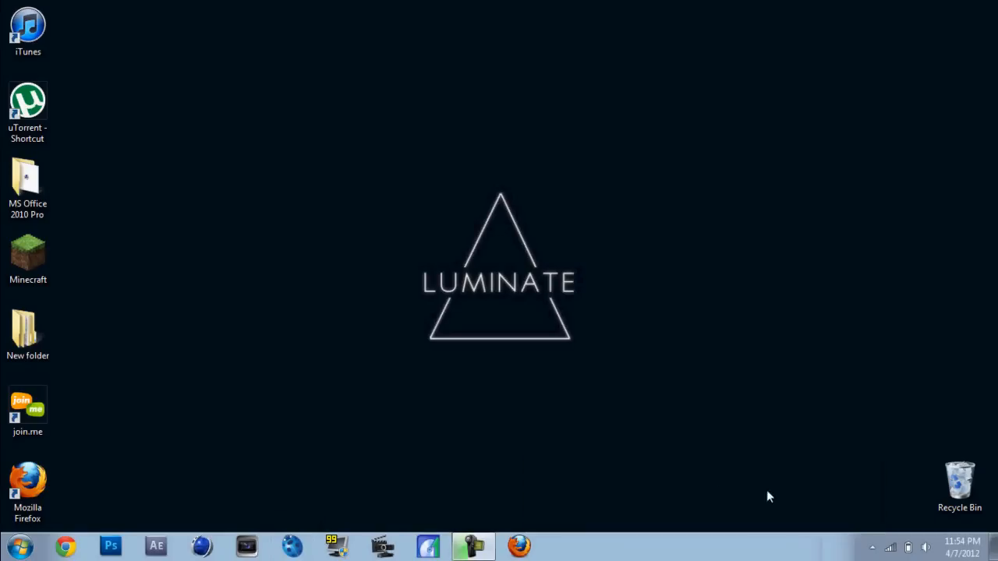
pyautogui.click(292, 548)
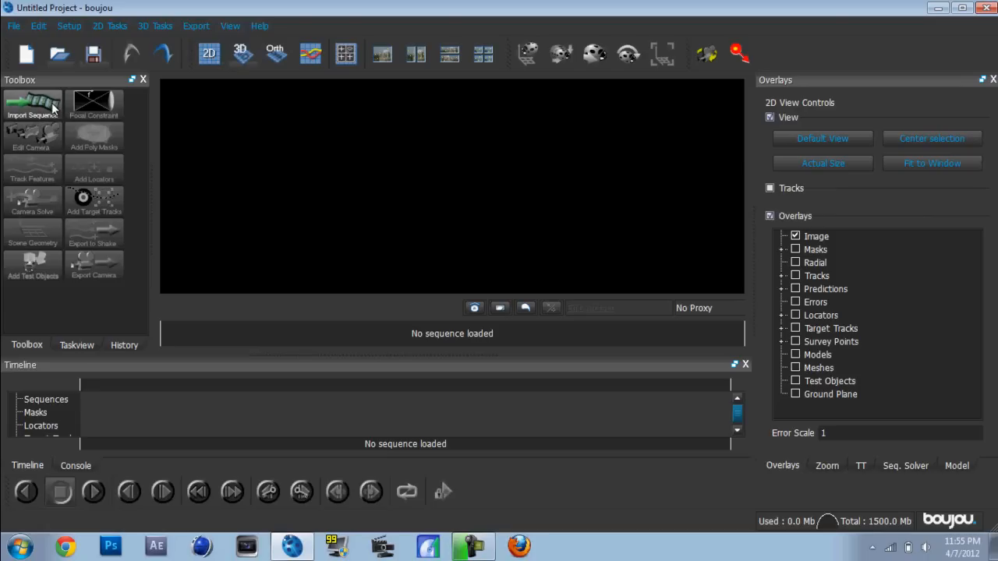
pyautogui.click(25, 103)
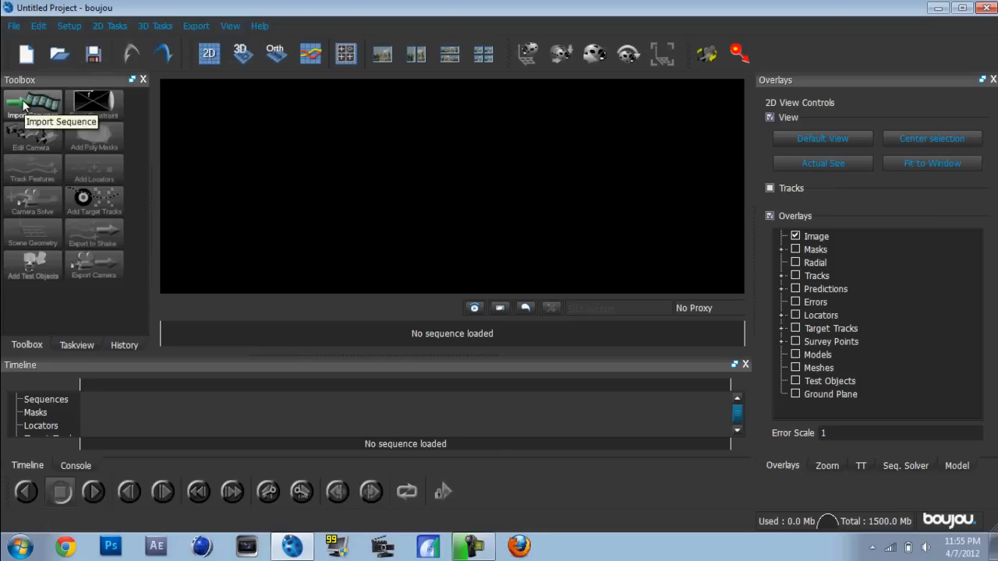
pyautogui.click(24, 104)
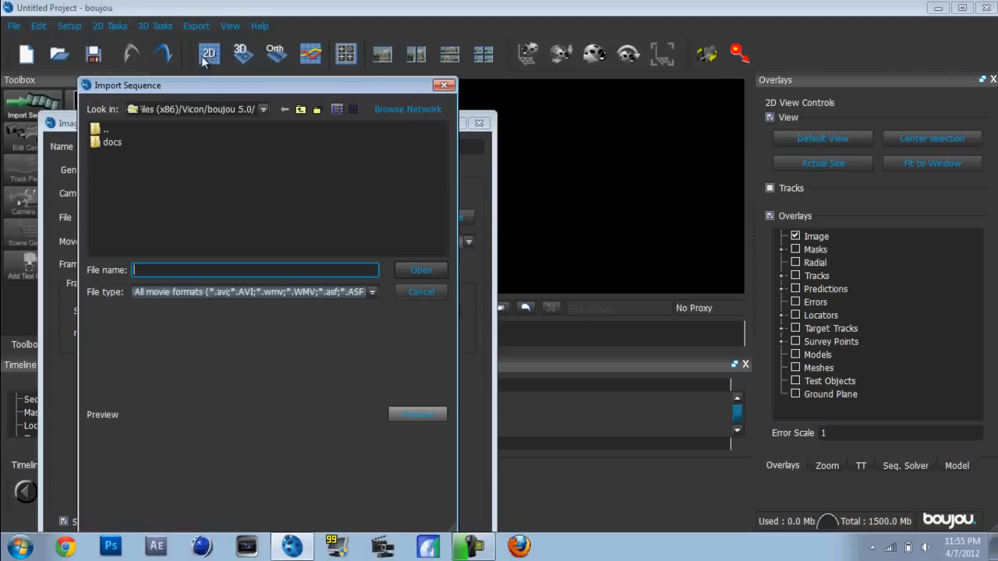
# - Load the rendered PNG sequence from the MOTION TRACK folder in the user's Videos, using Untitled_000000.png as the first frame
pyautogui.click(302, 109)
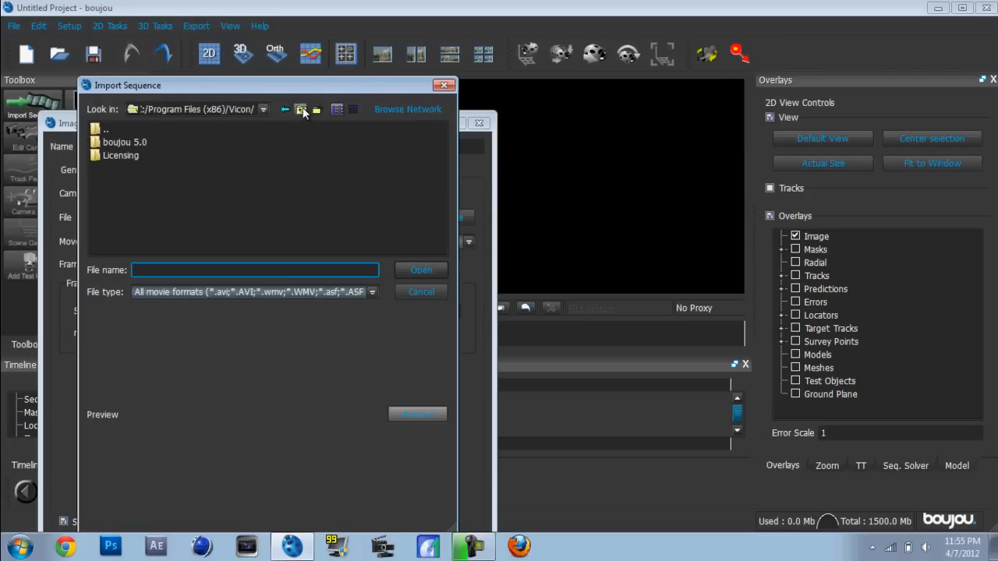
pyautogui.click(302, 109)
pyautogui.moveTo(220, 250); pyautogui.dragTo(186, 239)
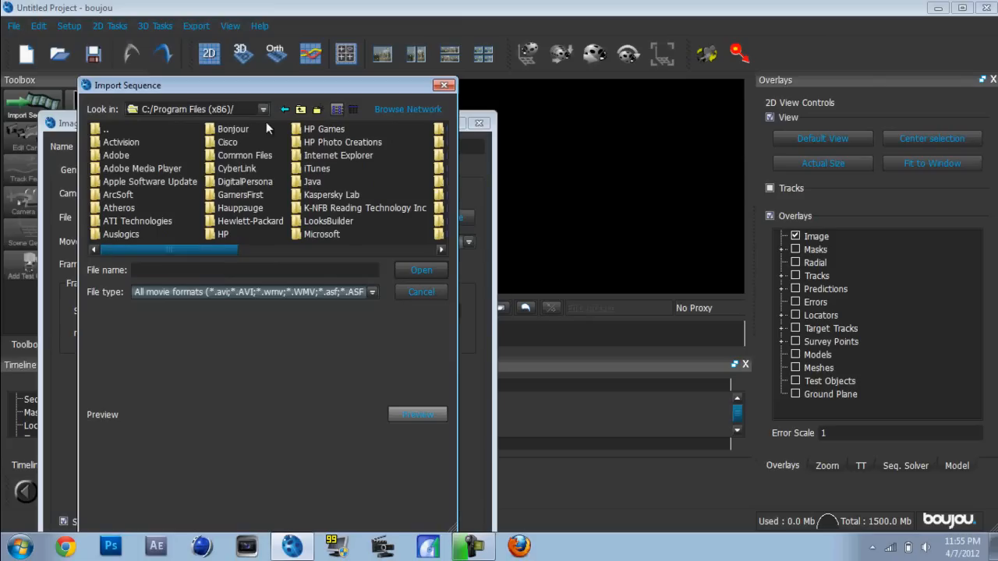
pyautogui.click(300, 109)
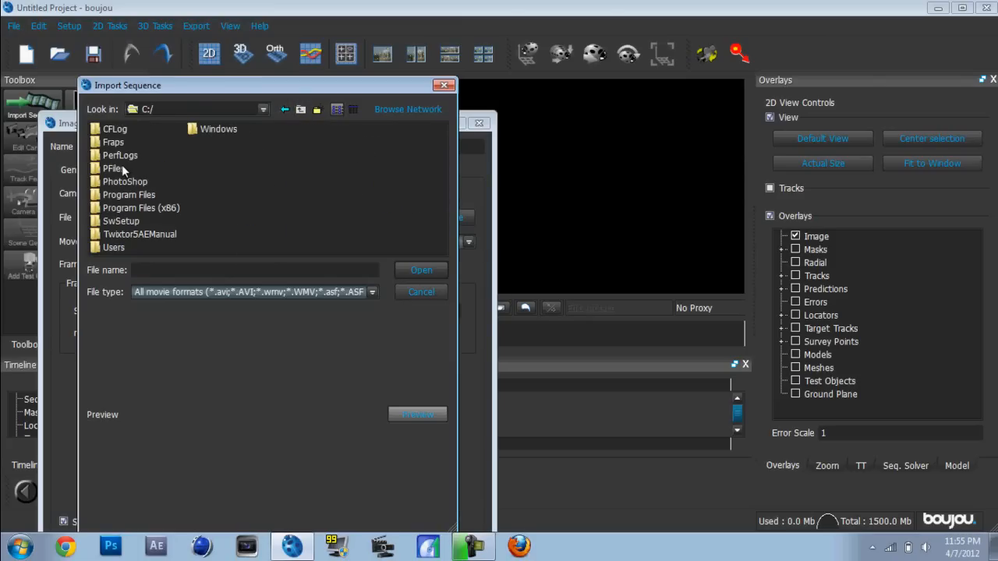
pyautogui.doubleClick(106, 247)
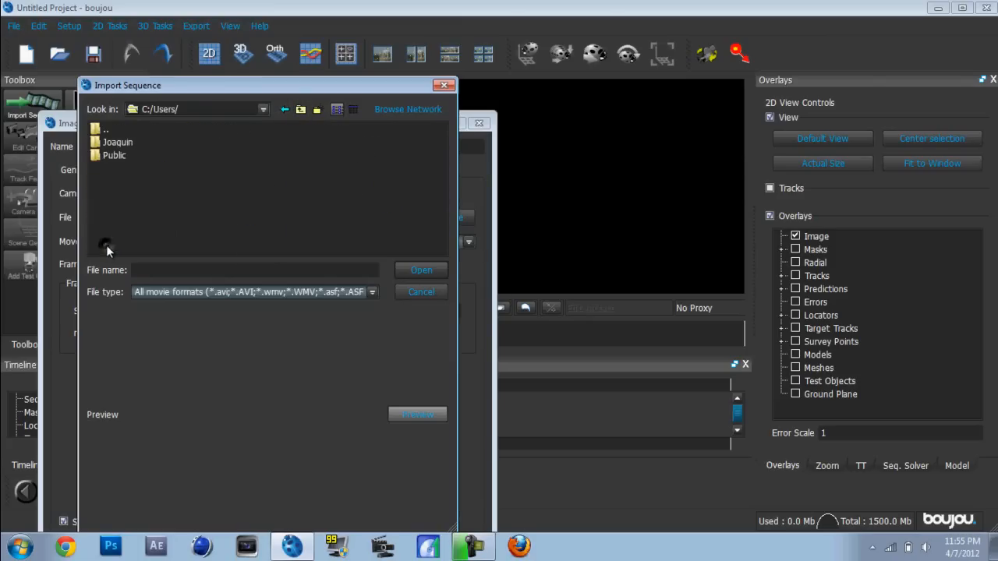
pyautogui.doubleClick(119, 144)
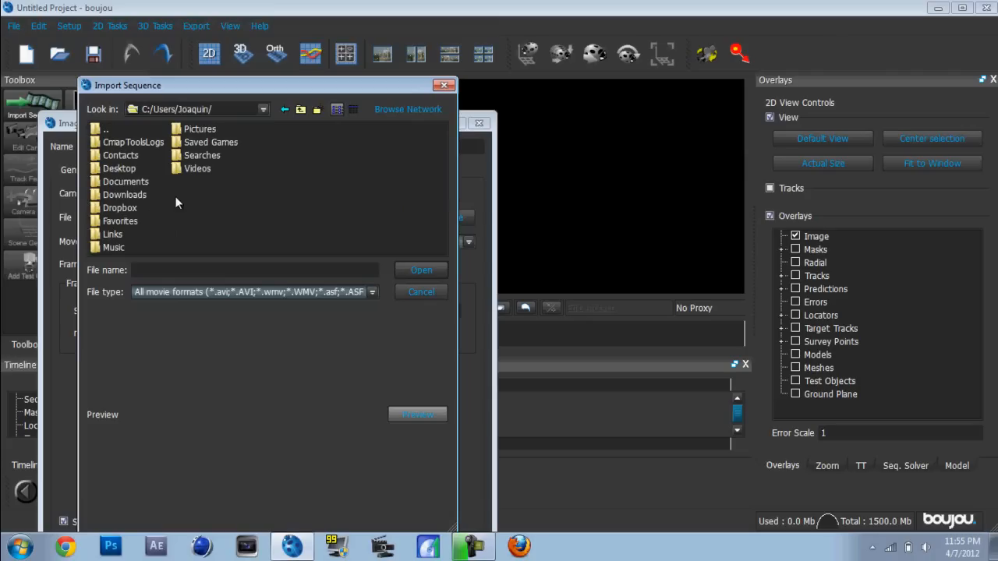
pyautogui.doubleClick(193, 171)
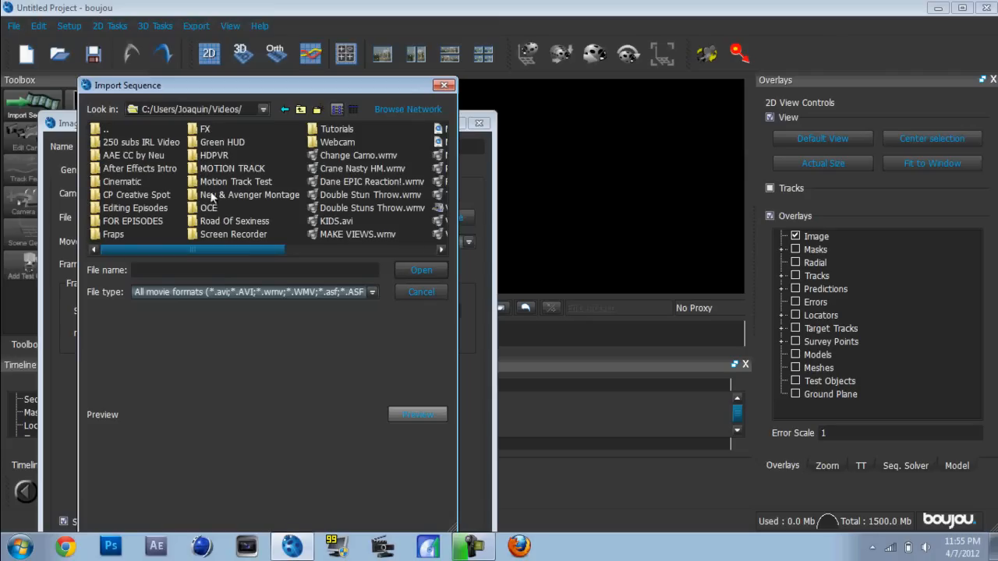
pyautogui.click(239, 170)
pyautogui.doubleClick(231, 168)
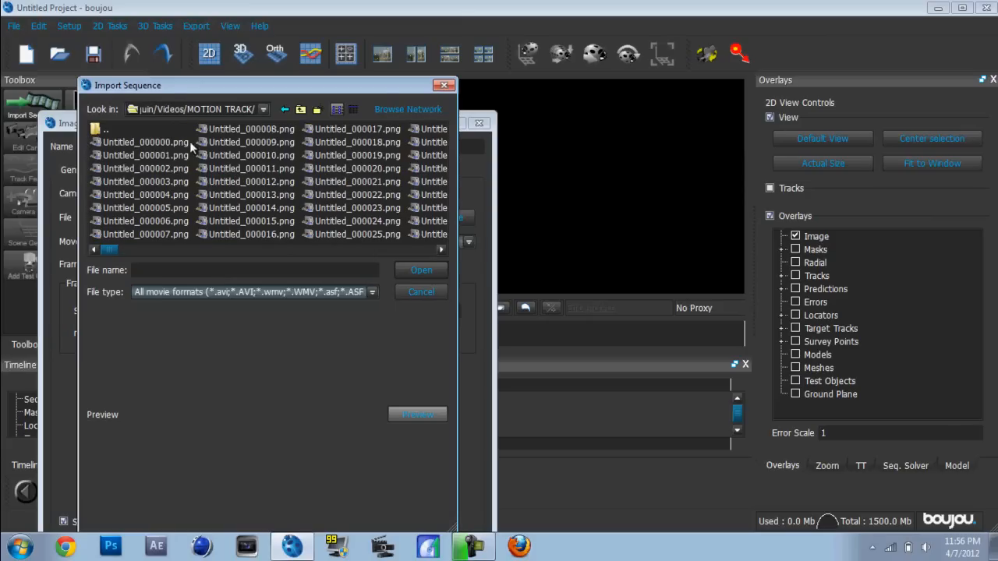
pyautogui.click(144, 142)
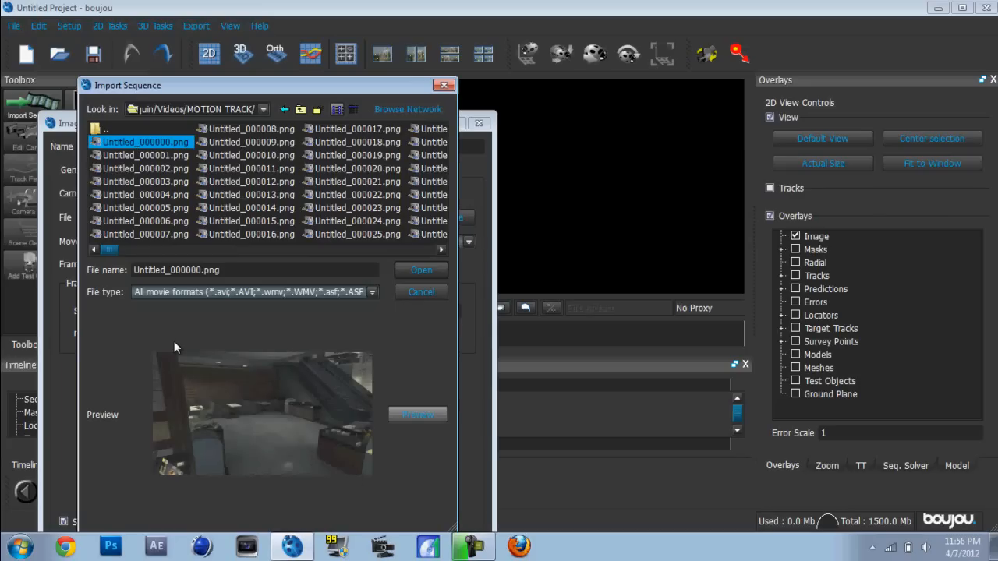
pyautogui.click(421, 269)
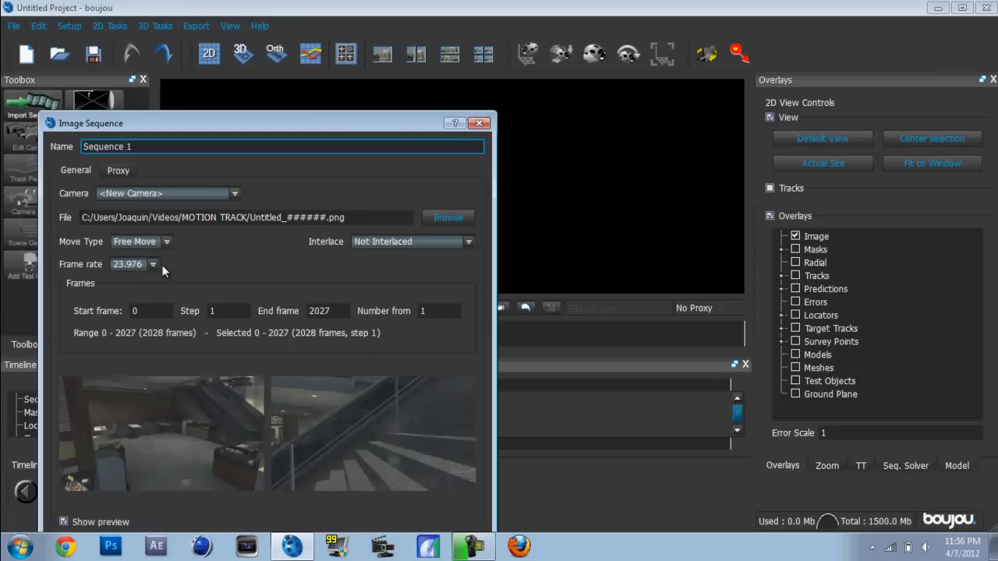
# - Set the sequence's frame rate to 59.94 and keep Free Move as the move type
pyautogui.click(136, 264)
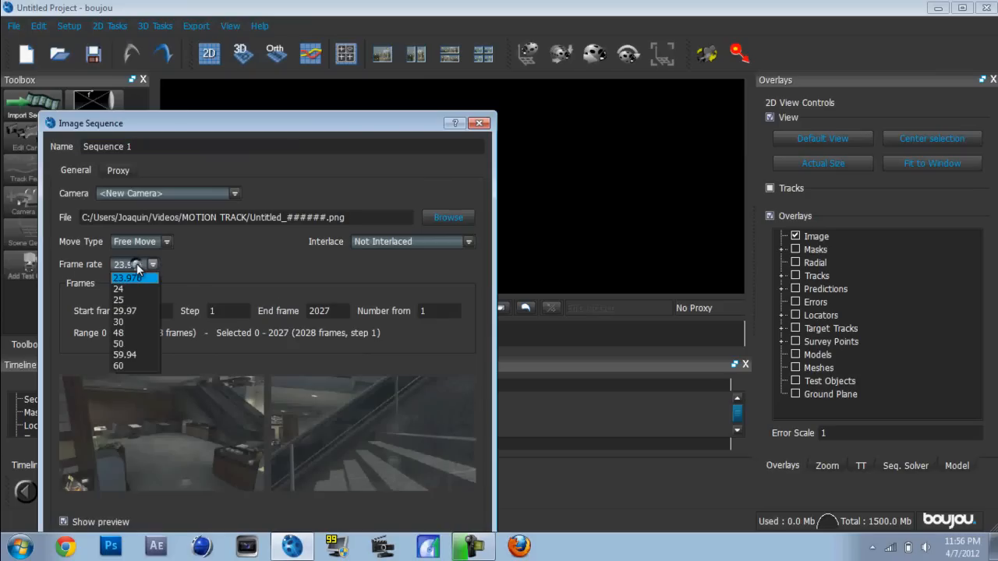
pyautogui.click(138, 355)
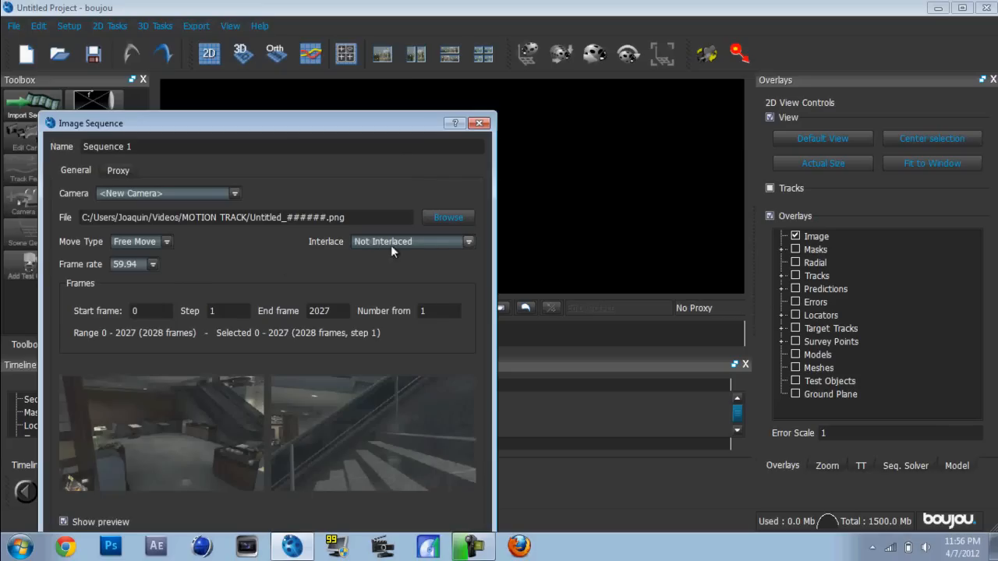
pyautogui.click(157, 240)
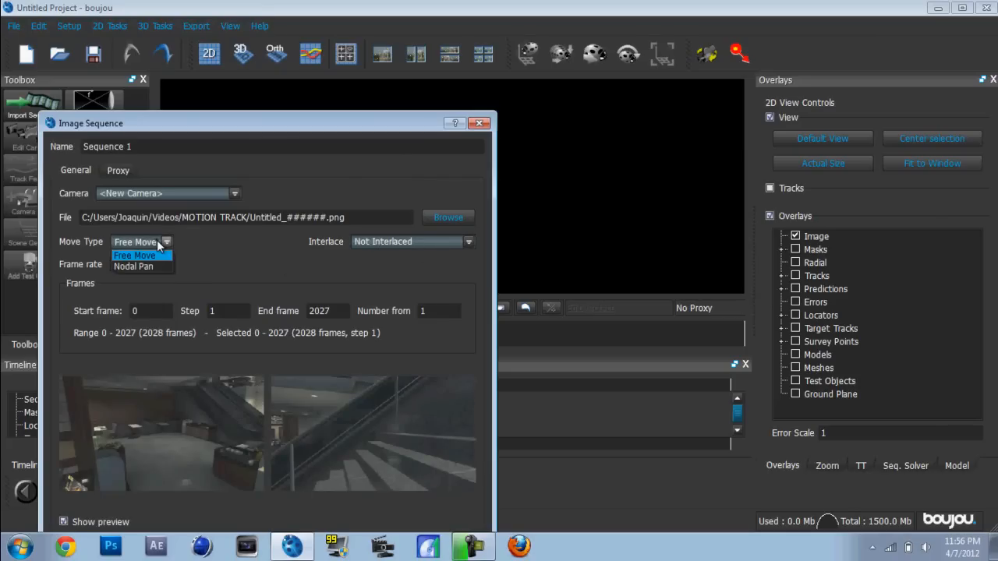
pyautogui.click(154, 241)
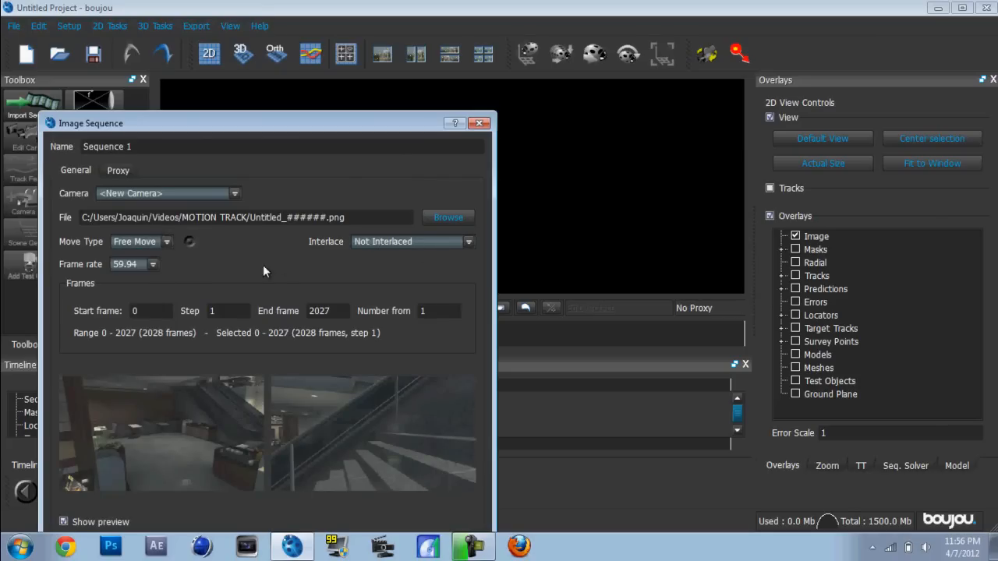
# - Apply the settings for Sequence 1 with start frame 0 and step 1, declining the alpha channel as a mask
pyautogui.click(142, 311)
pyautogui.click(215, 308)
pyautogui.moveTo(372, 124); pyautogui.dragTo(367, 72)
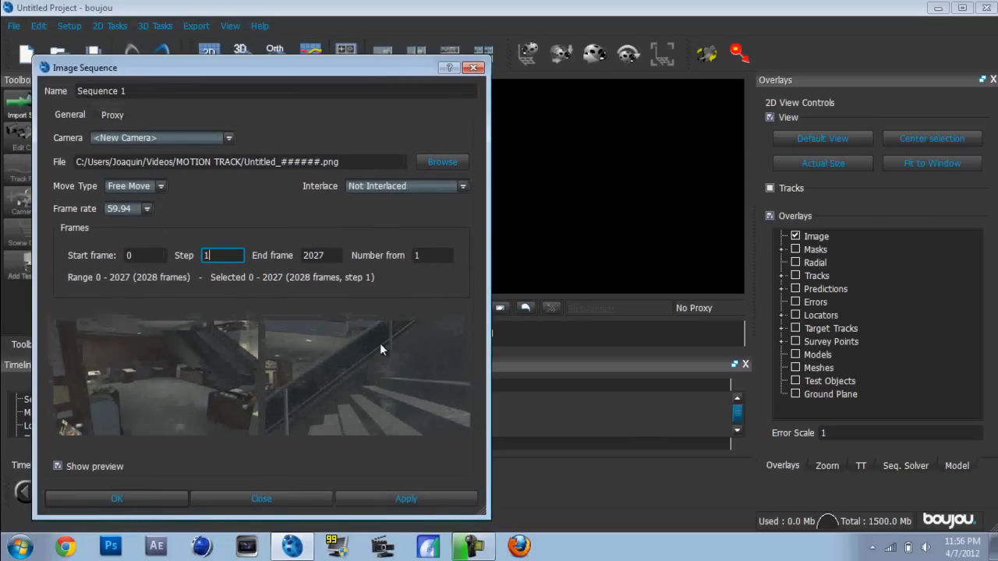
pyautogui.click(390, 494)
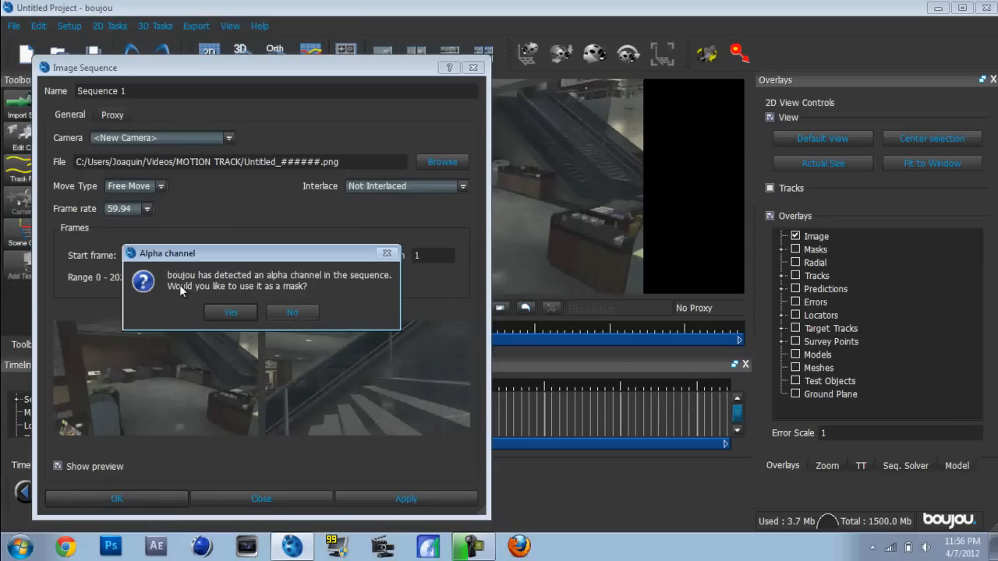
pyautogui.click(306, 311)
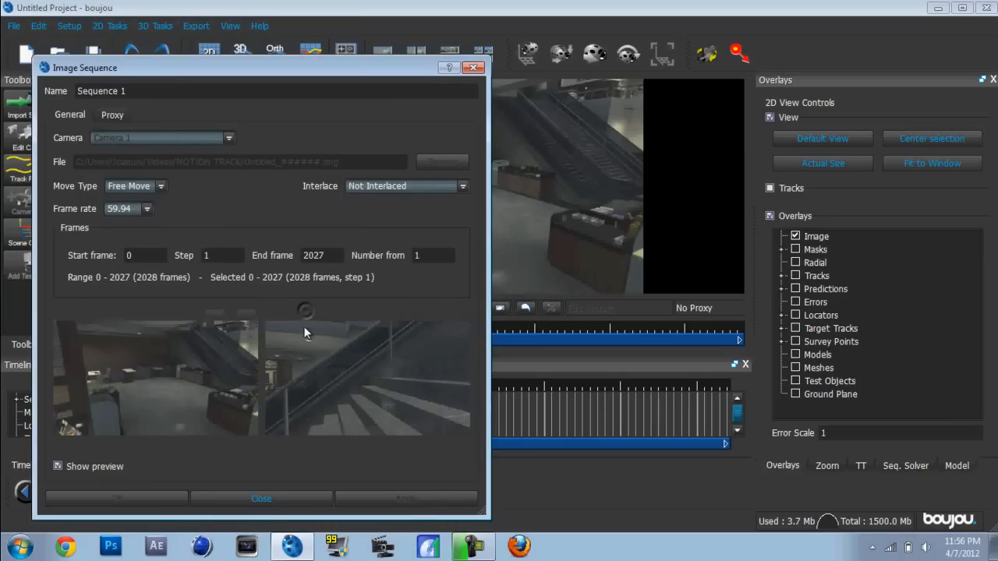
# - Close the image sequence settings for Sequence 1
pyautogui.click(266, 498)
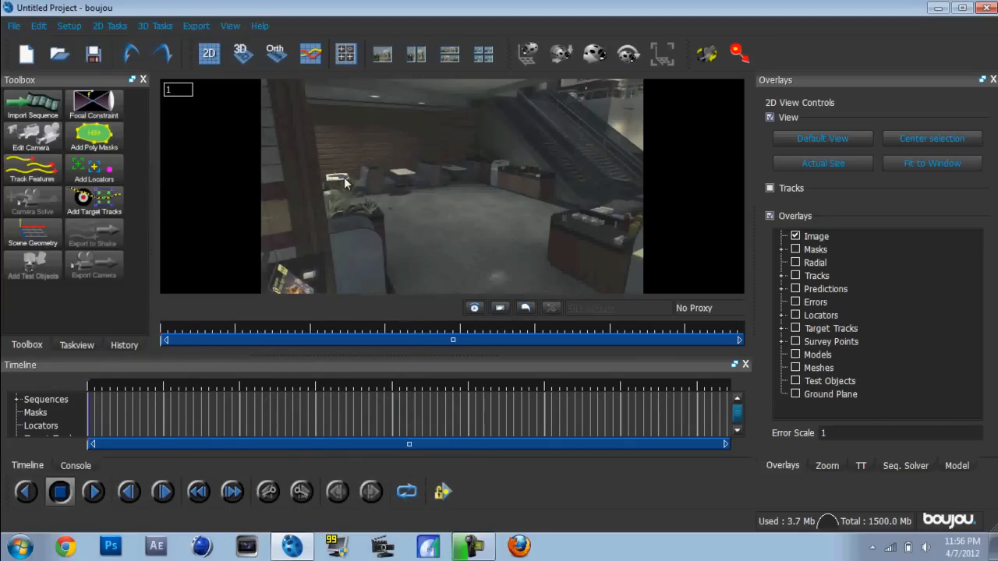
pyautogui.moveTo(100, 366); pyautogui.dragTo(104, 365)
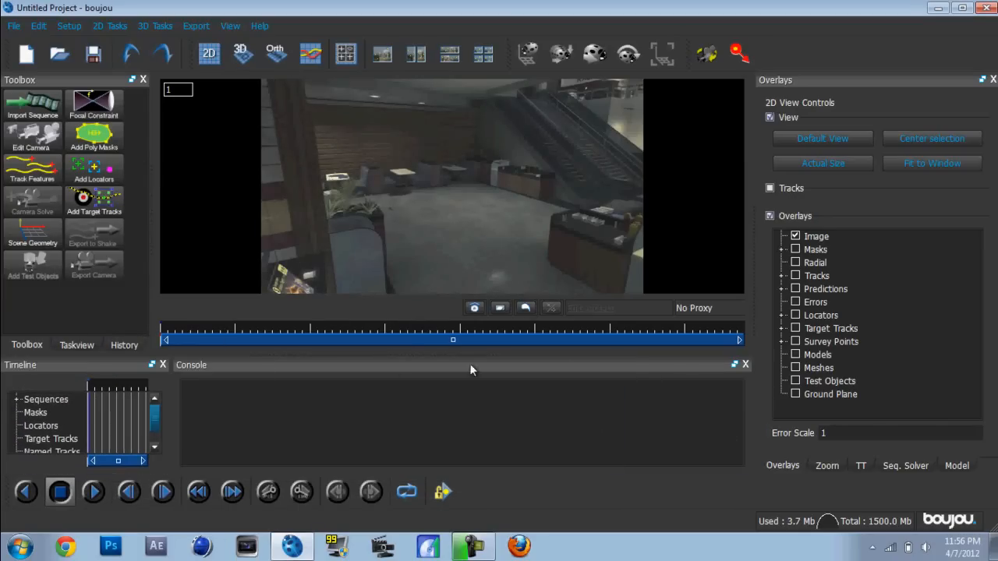
pyautogui.hotkey('ctrl', 'z')
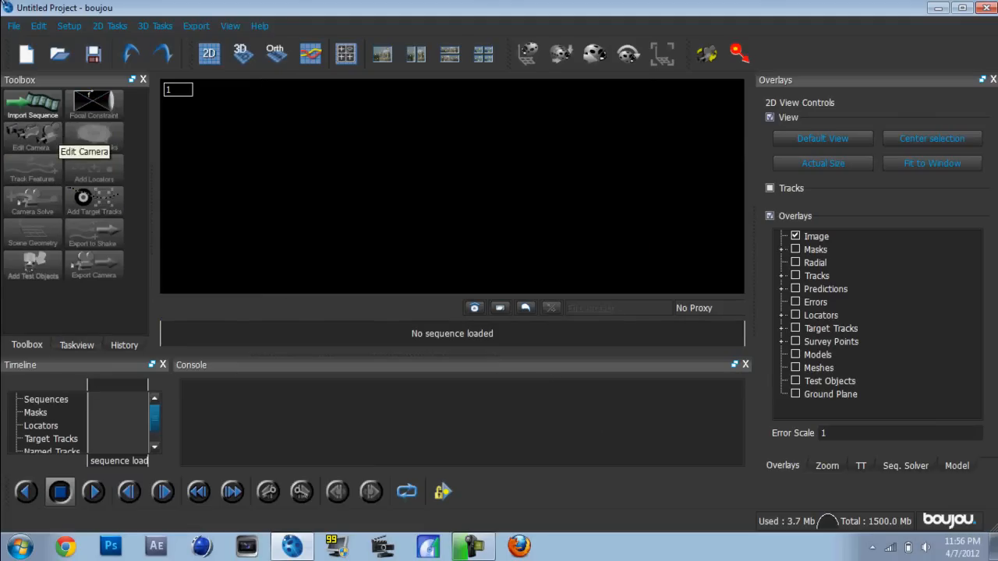
pyautogui.click(40, 28)
pyautogui.click(56, 60)
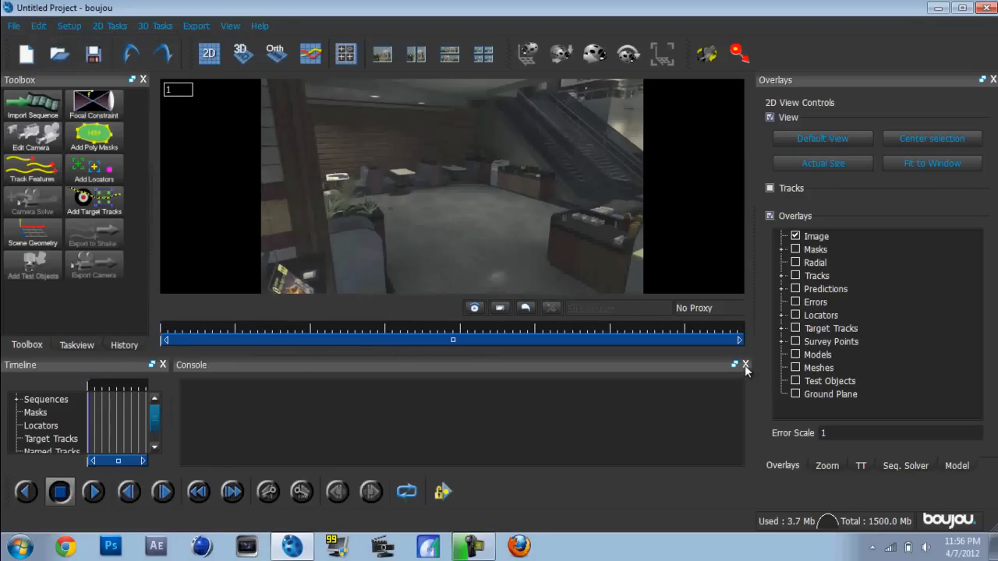
pyautogui.moveTo(113, 365); pyautogui.dragTo(201, 373)
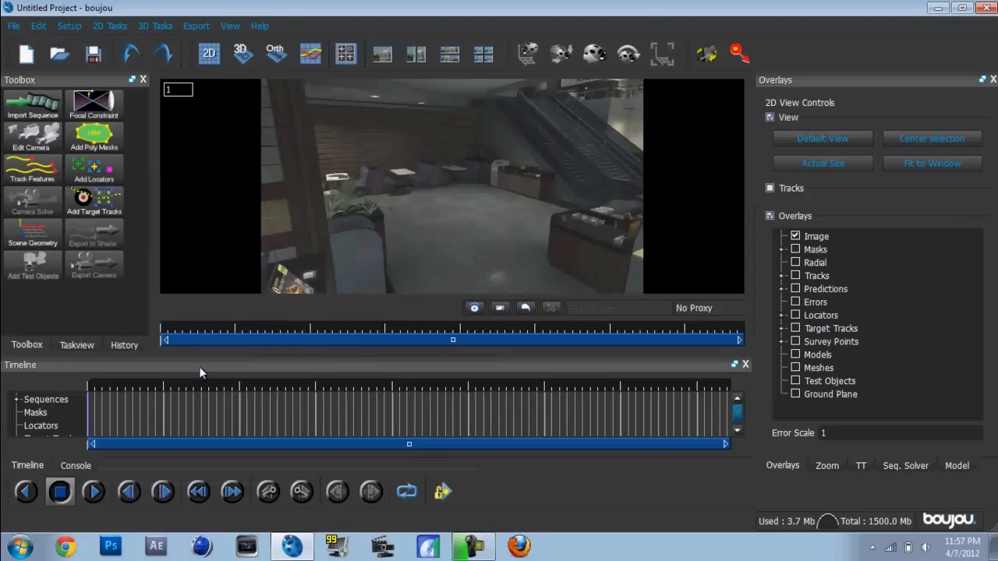
# - Look over the task list and the console, and scrub the imported sequence back to frame 1
pyautogui.click(62, 345)
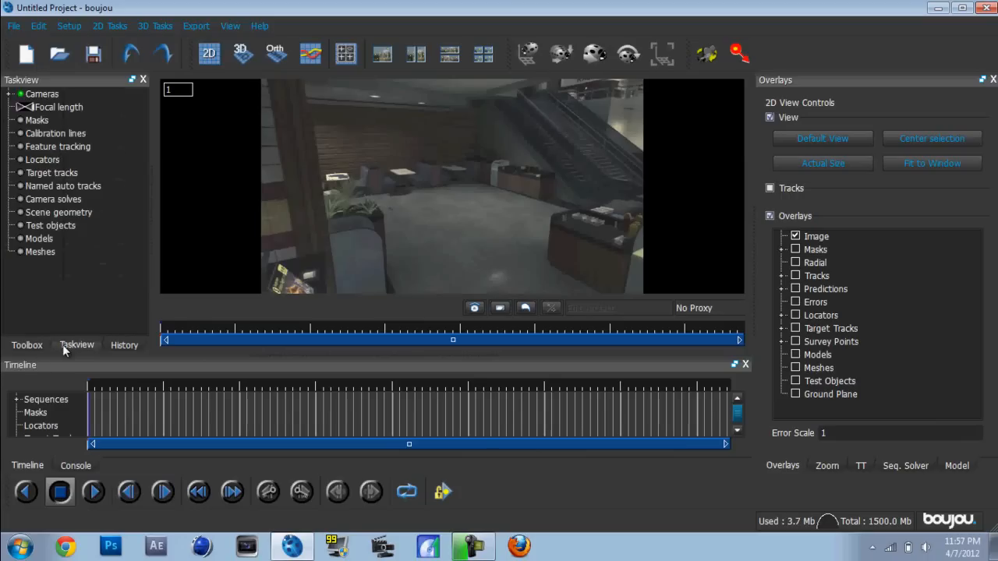
pyautogui.click(62, 344)
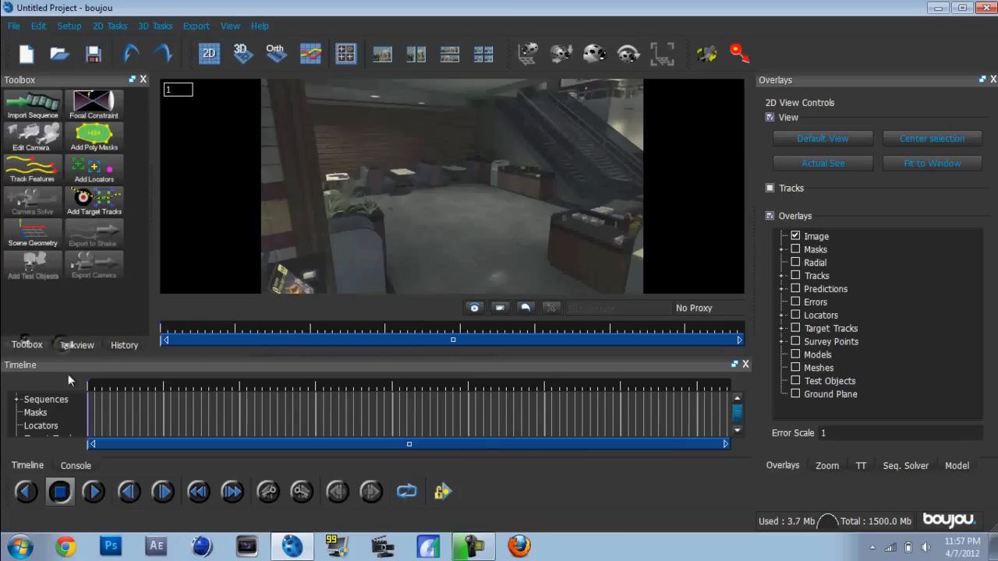
pyautogui.click(63, 466)
pyautogui.click(28, 465)
pyautogui.moveTo(94, 392); pyautogui.dragTo(69, 396)
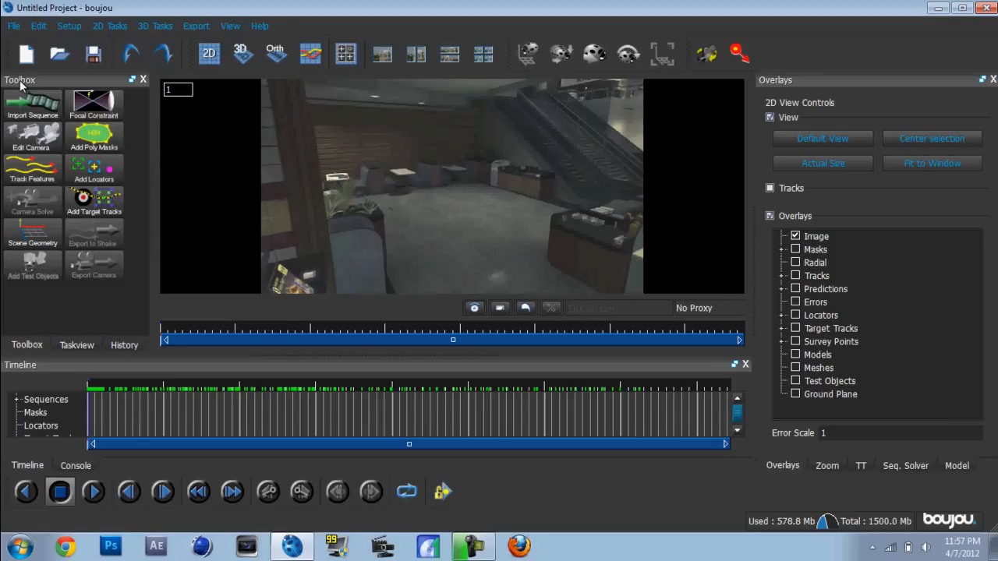
# - Start feature tracking on all frames of Sequence 1 with the feature scale set to Normal in the advanced properties
pyautogui.click(20, 179)
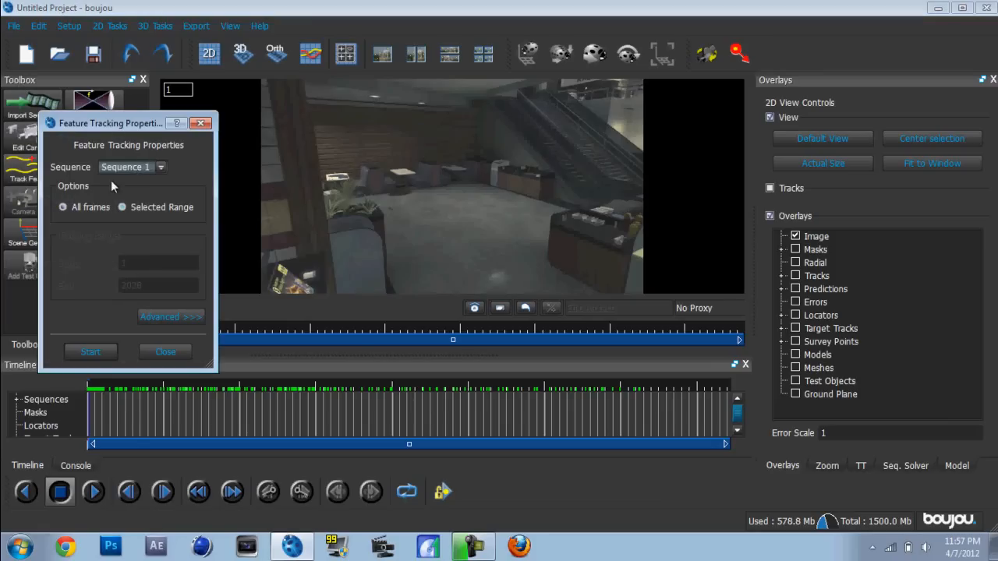
pyautogui.click(152, 317)
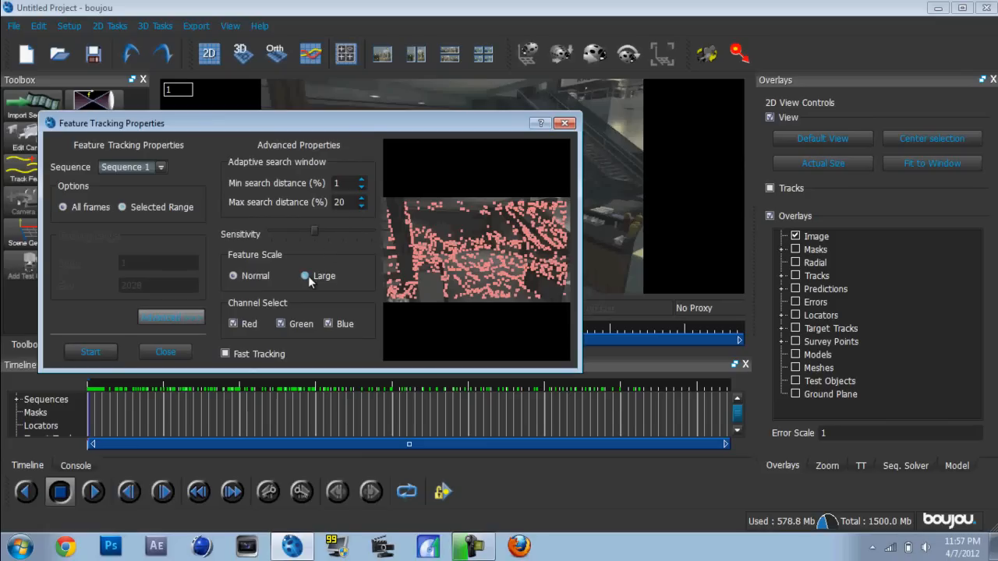
pyautogui.click(258, 279)
pyautogui.moveTo(317, 234)
pyautogui.mouseDown()
pyautogui.moveTo(369, 233)
pyautogui.moveTo(315, 239)
pyautogui.mouseUp()
pyautogui.click(111, 353)
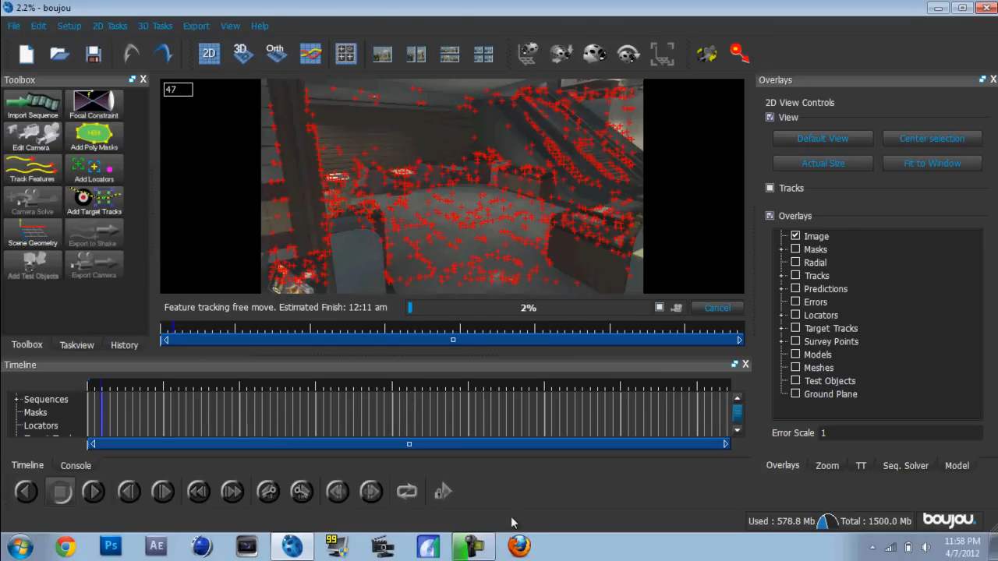
pyautogui.click(472, 546)
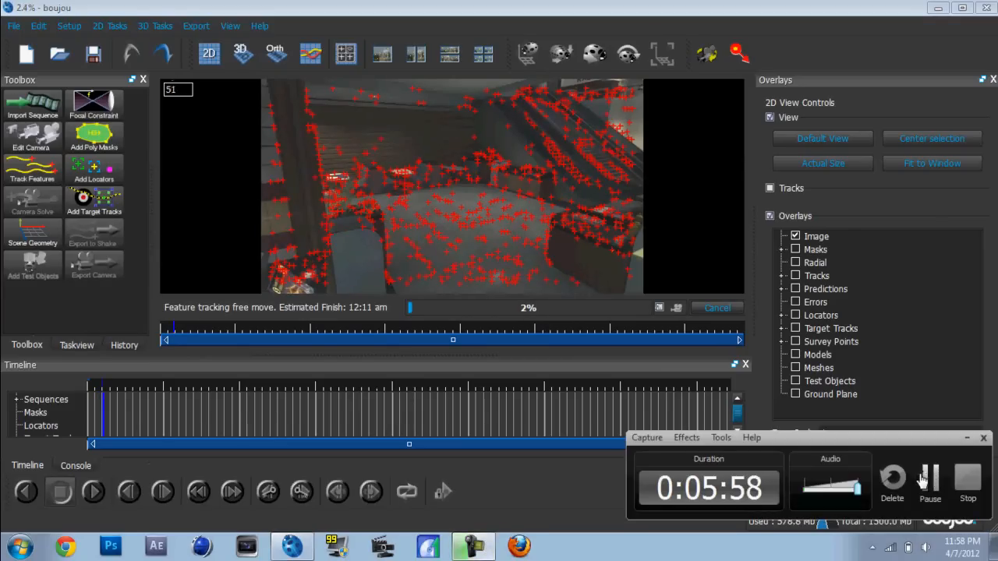
pyautogui.click(927, 477)
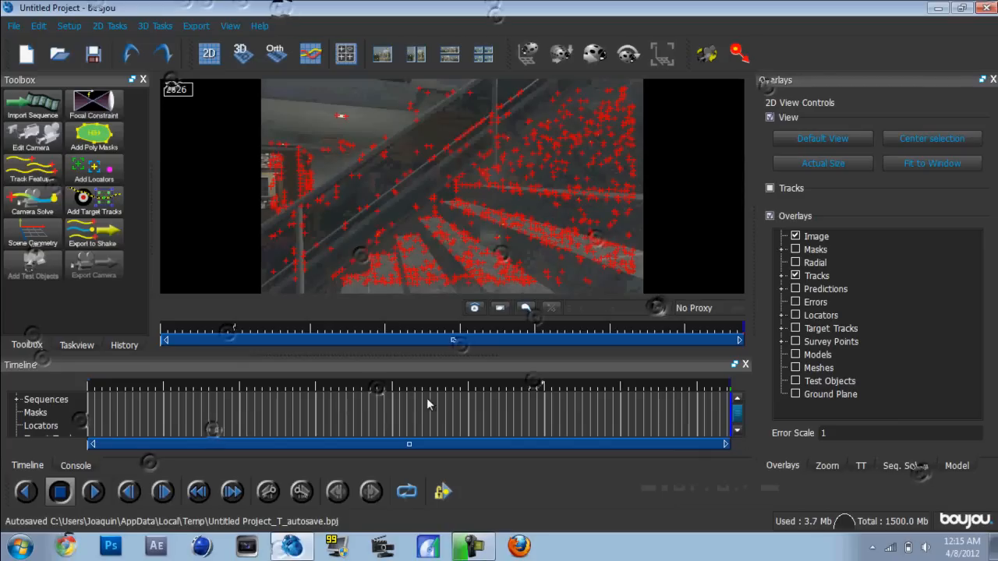
# - Return to frame 1 and start a camera solve on all frames of Sequence 1 with camera path smoothness optimization enabled
pyautogui.click(94, 389)
pyautogui.moveTo(94, 389)
pyautogui.mouseDown()
pyautogui.moveTo(214, 396)
pyautogui.moveTo(243, 384)
pyautogui.moveTo(340, 382)
pyautogui.moveTo(78, 378)
pyautogui.mouseUp()
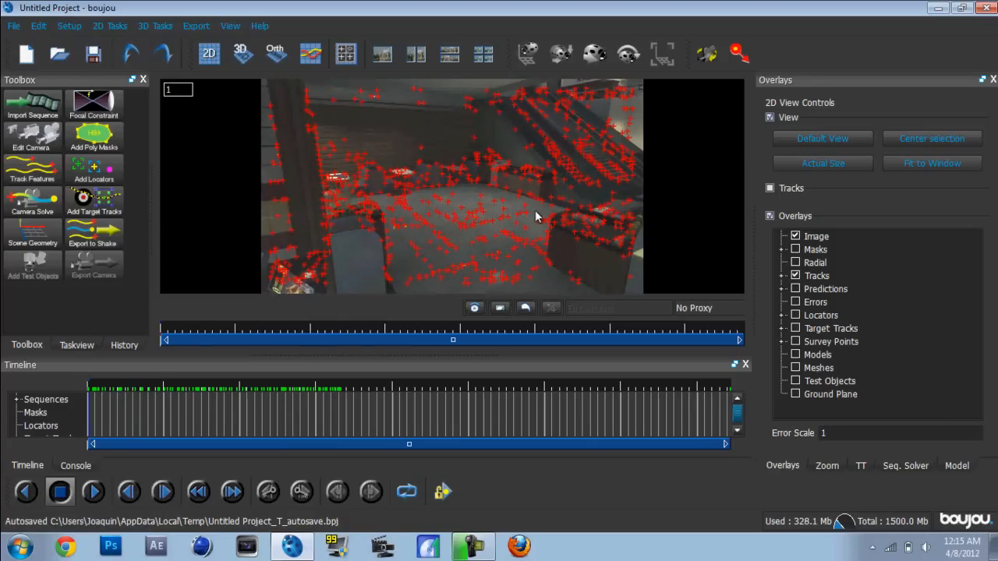
pyautogui.click(48, 207)
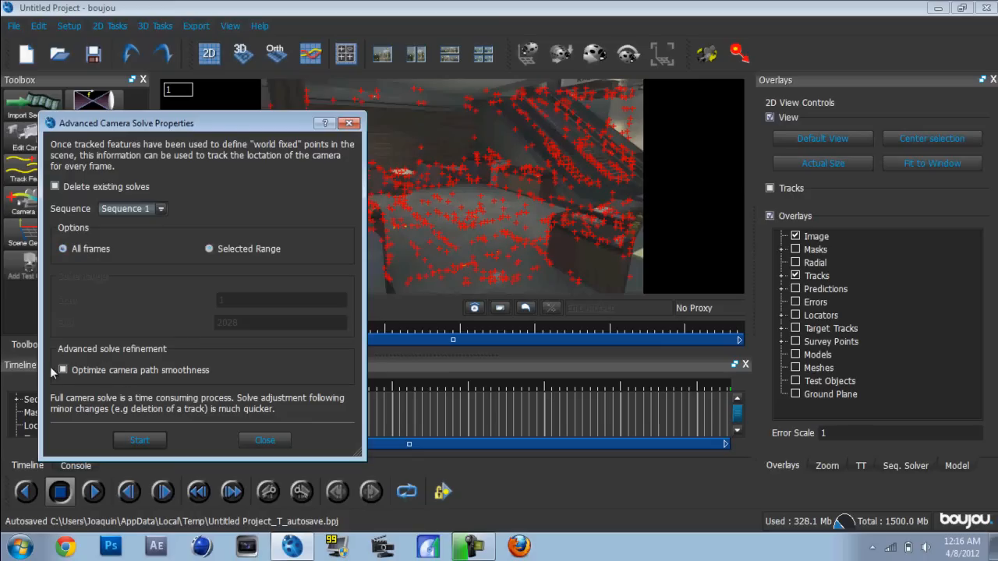
pyautogui.click(106, 370)
pyautogui.click(142, 441)
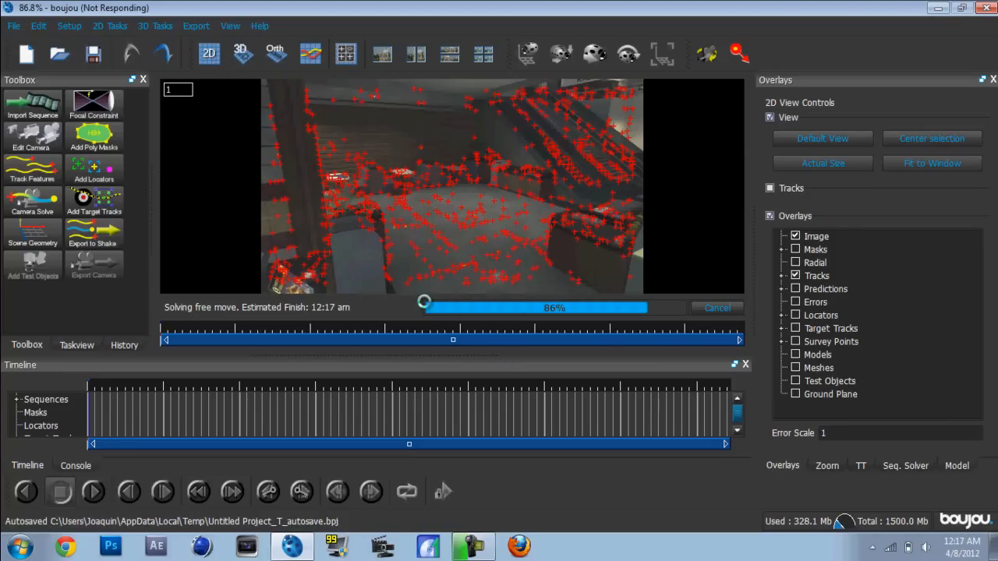
pyautogui.click(474, 546)
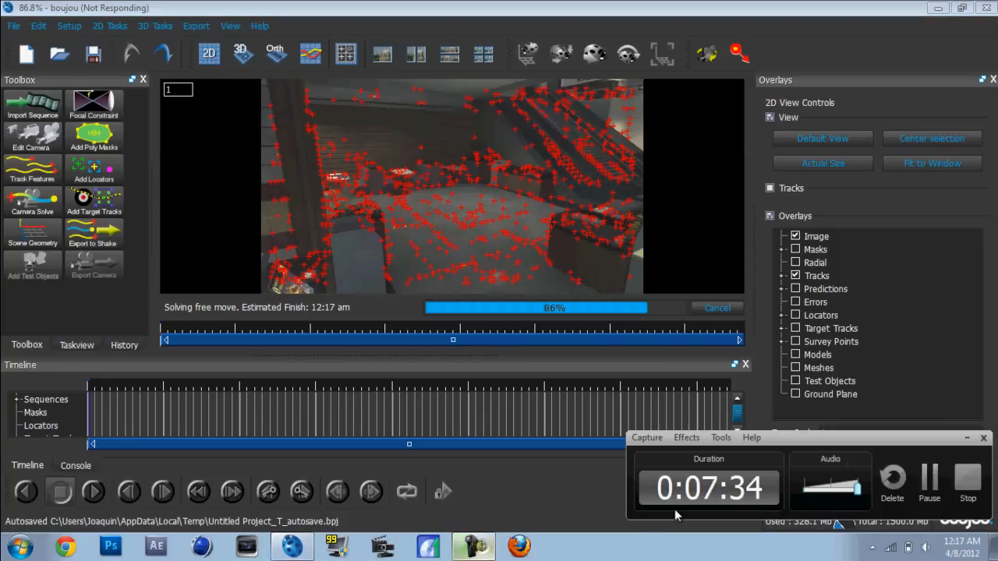
pyautogui.click(930, 479)
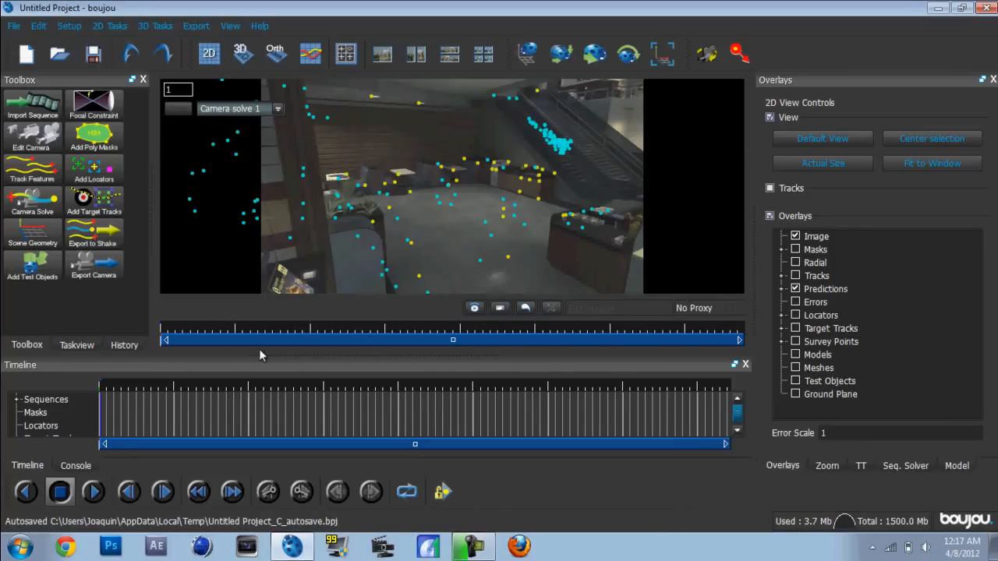
# - Scrub through the solved sequence to check the predicted points against the room, stopping at frame 1079
pyautogui.moveTo(105, 381); pyautogui.dragTo(420, 405)
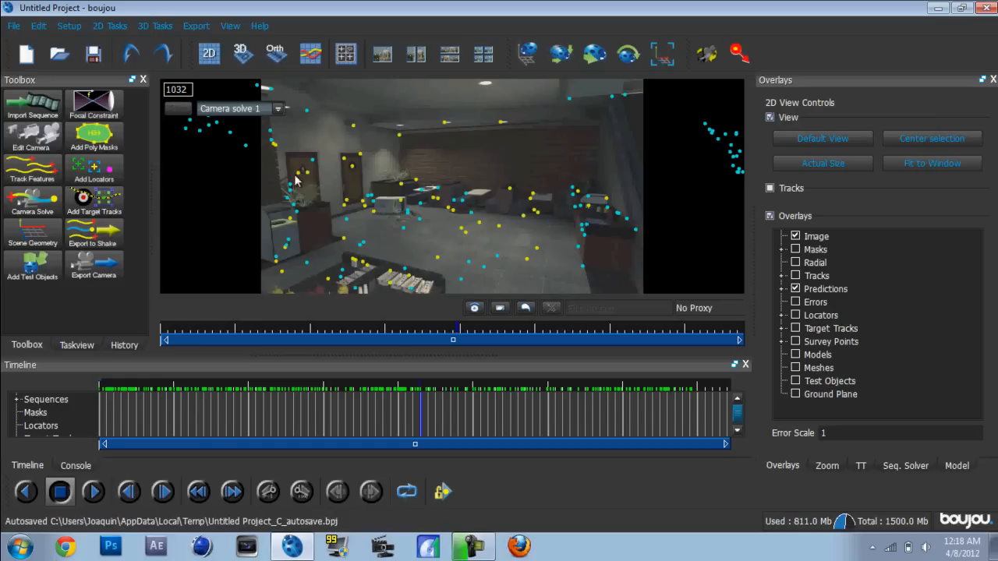
pyautogui.click(37, 243)
pyautogui.moveTo(168, 63); pyautogui.dragTo(144, 26)
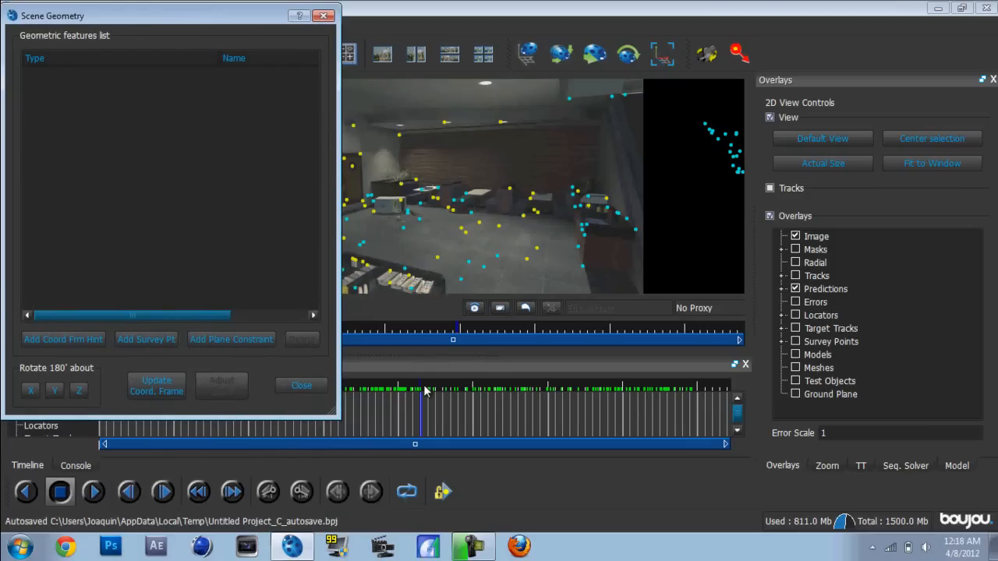
pyautogui.click(418, 390)
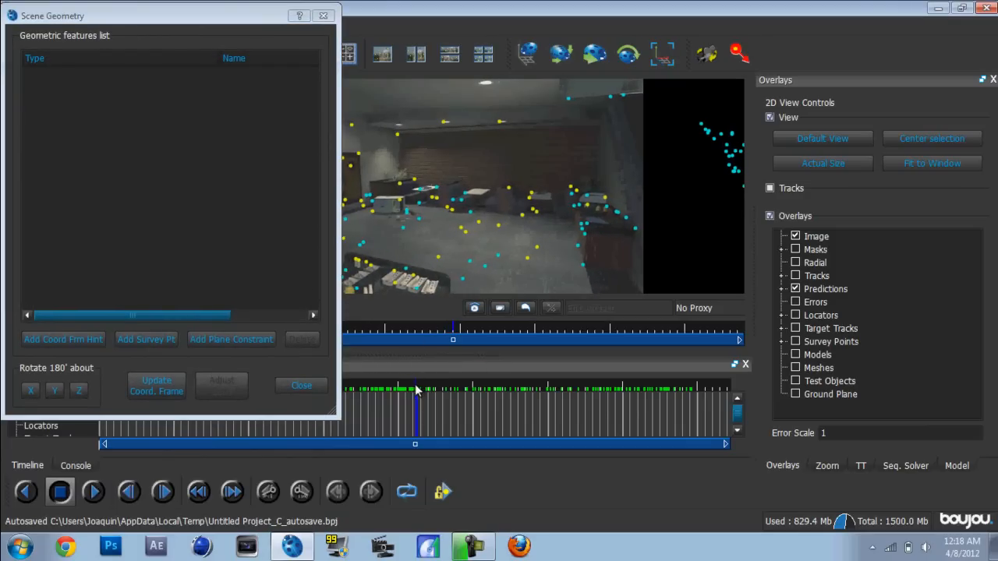
pyautogui.click(407, 388)
pyautogui.moveTo(407, 382); pyautogui.dragTo(404, 378)
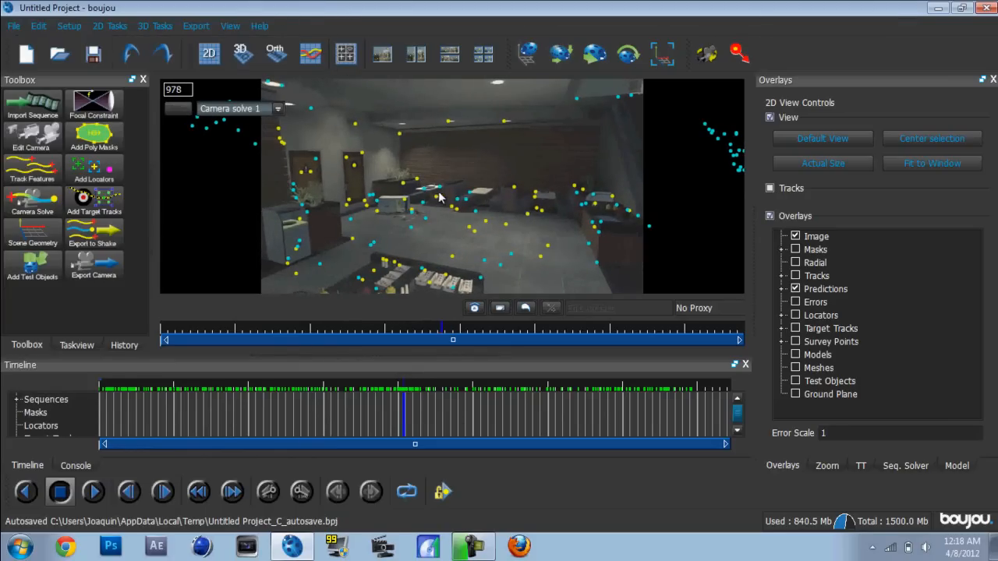
pyautogui.click(427, 385)
pyautogui.moveTo(427, 388)
pyautogui.mouseDown()
pyautogui.moveTo(463, 390)
pyautogui.moveTo(437, 390)
pyautogui.mouseUp()
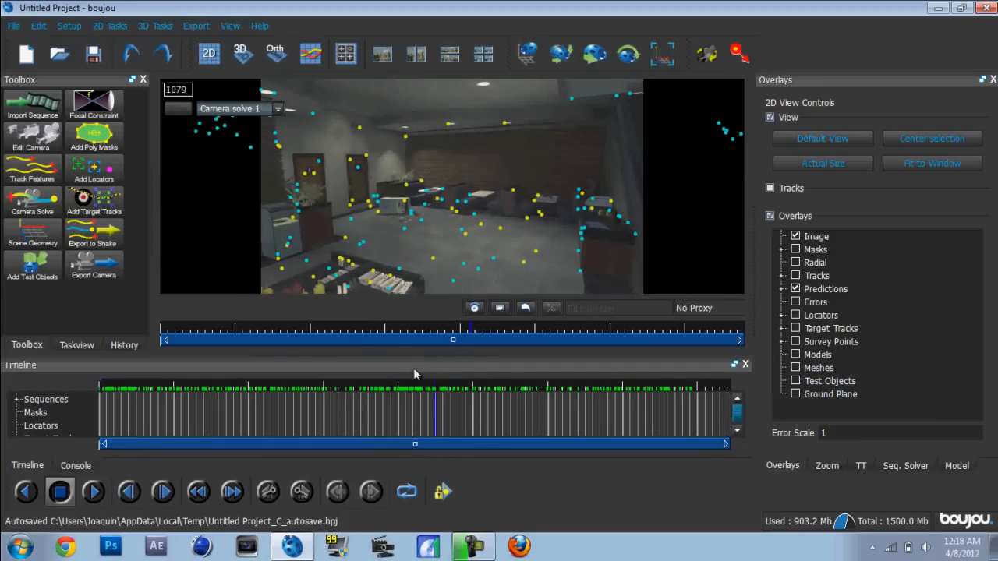
# - Add a z-axis coordinate frame hint to the scene geometry and connect it to floor tracks 21647 and 22742
pyautogui.click(35, 236)
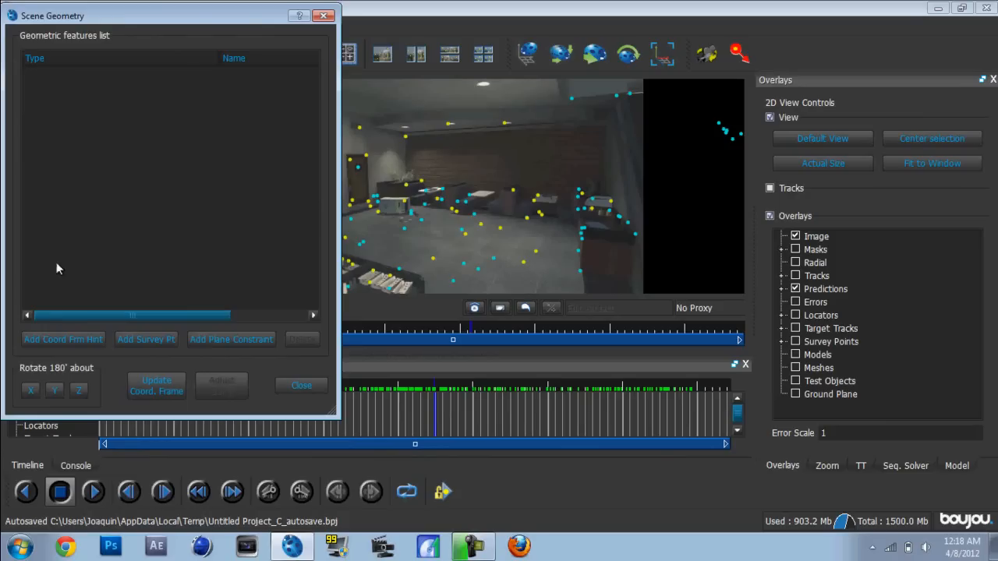
pyautogui.click(67, 342)
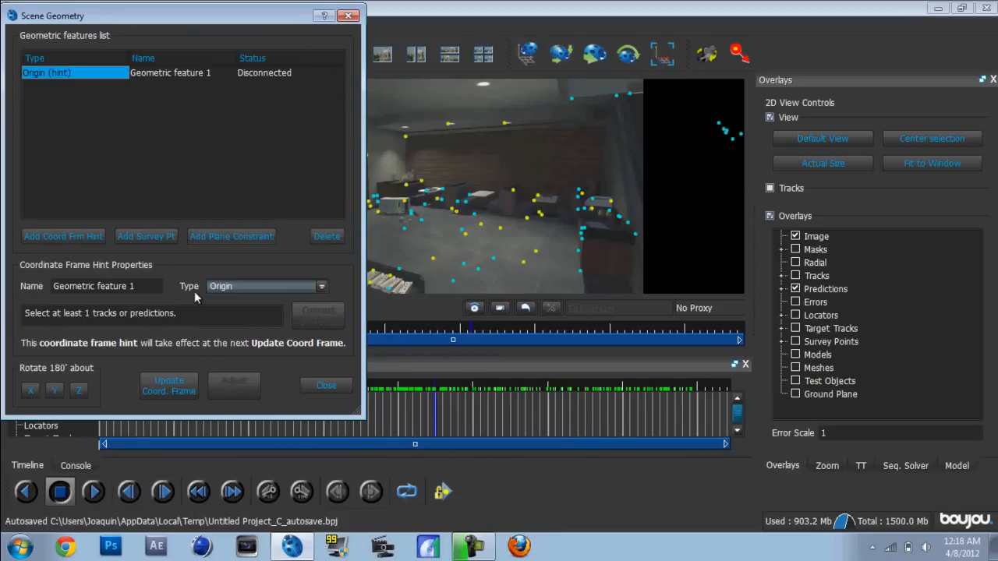
pyautogui.click(240, 286)
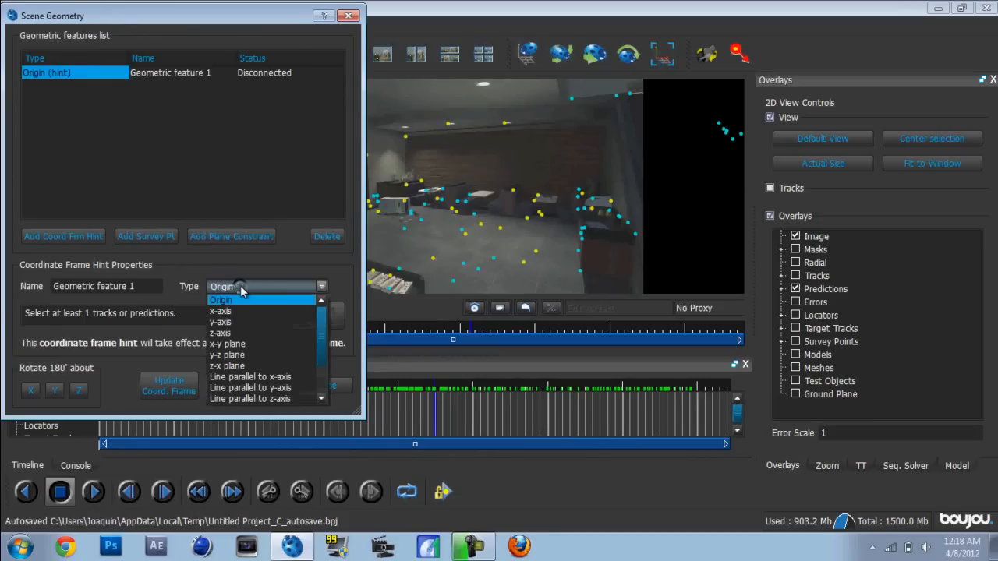
pyautogui.click(241, 331)
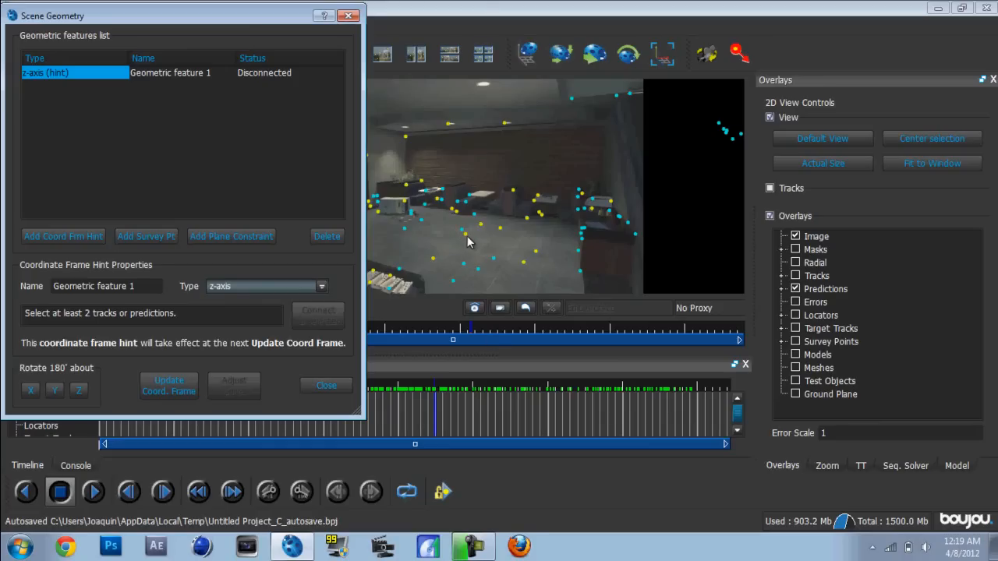
pyautogui.click(466, 234)
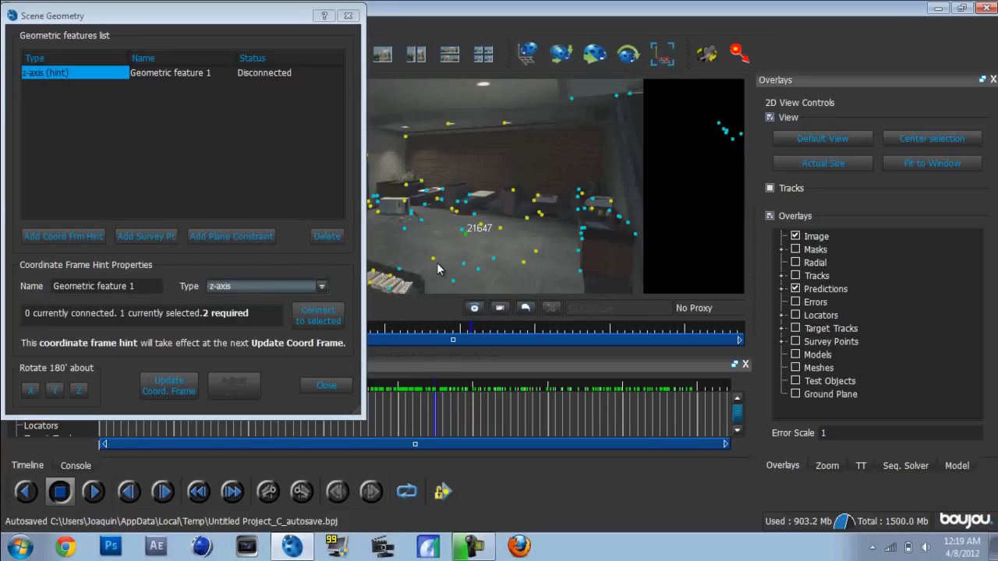
pyautogui.keyDown('ctrl'); pyautogui.click(433, 259); pyautogui.keyUp('ctrl')
pyautogui.click(327, 322)
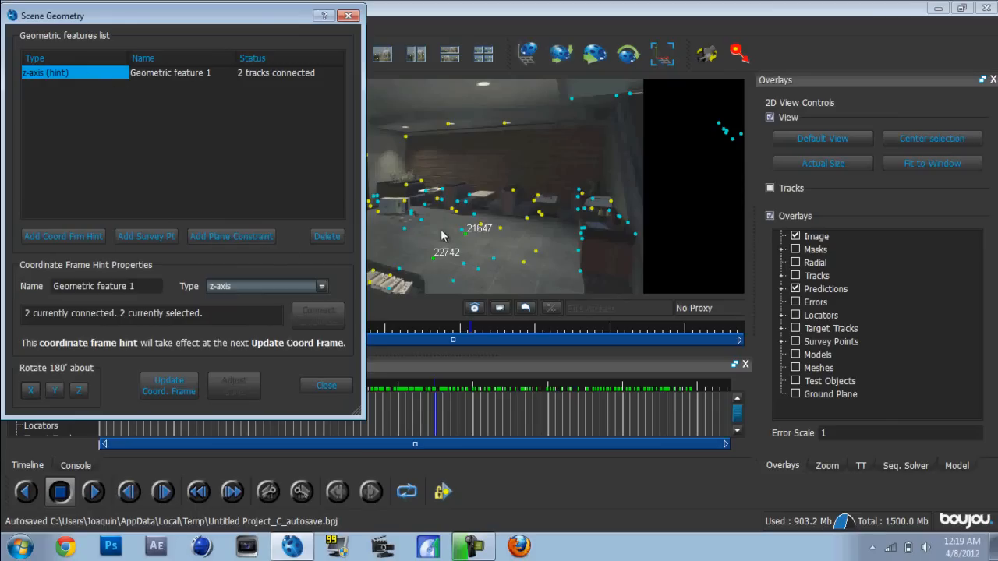
# - Add a second coordinate frame hint to the scene geometry and set its type to y-axis
pyautogui.click(71, 234)
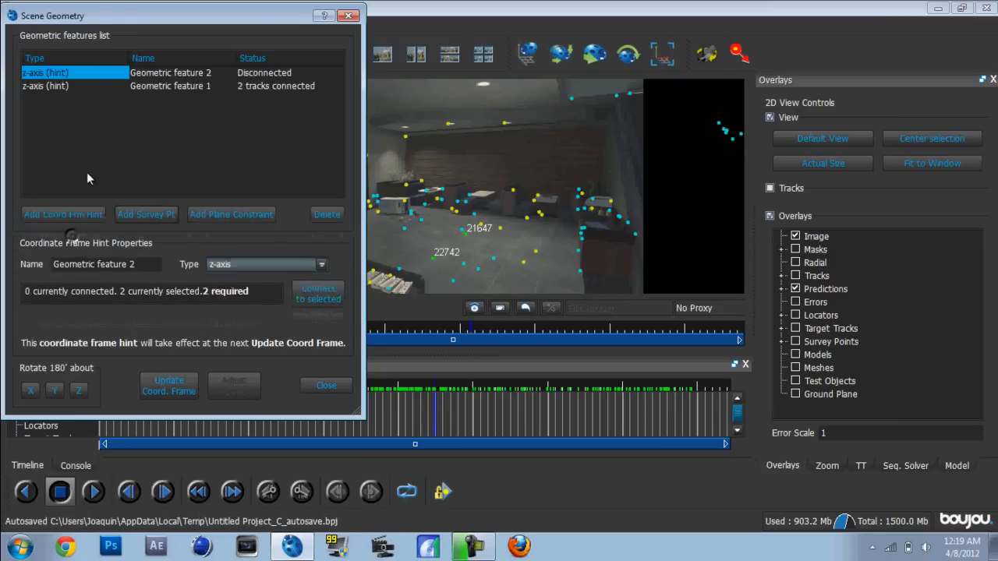
pyautogui.click(266, 288)
pyautogui.click(258, 316)
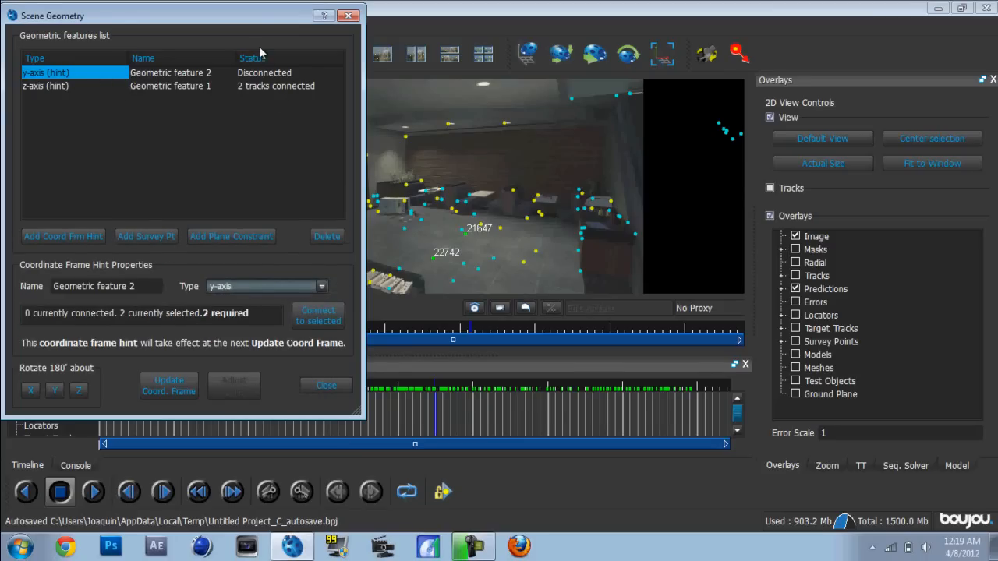
# - Connect the y-axis hint to track 9855 and the track below it by the far door, and update the coordinate frame
pyautogui.moveTo(160, 22); pyautogui.dragTo(523, 335)
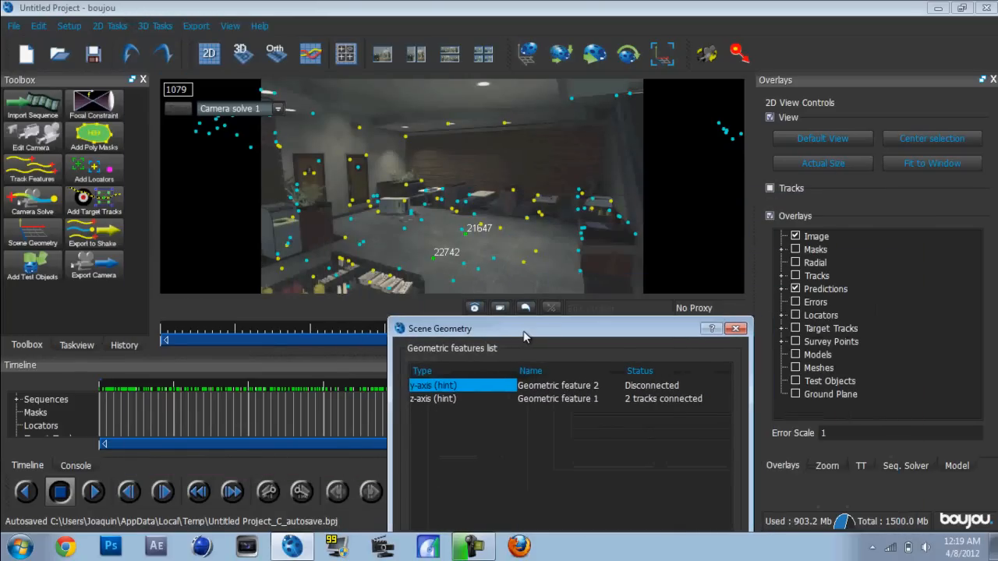
pyautogui.moveTo(523, 330); pyautogui.dragTo(467, 324)
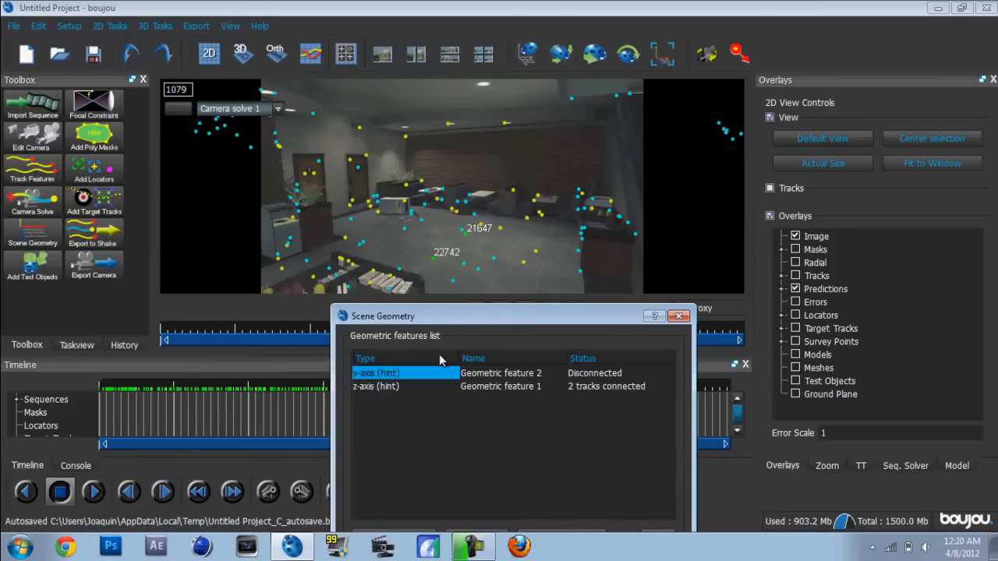
pyautogui.moveTo(430, 321); pyautogui.dragTo(423, 315)
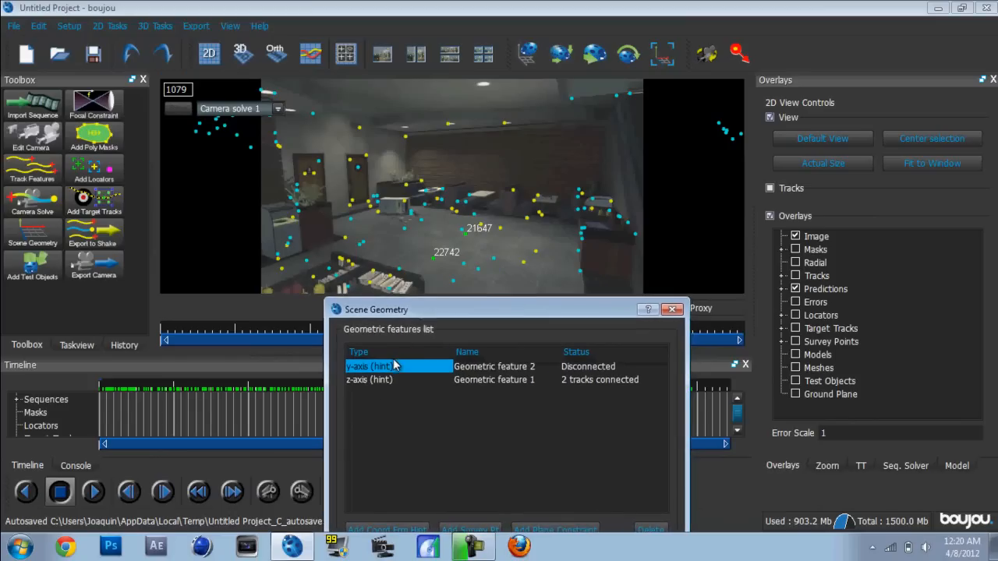
pyautogui.click(372, 209)
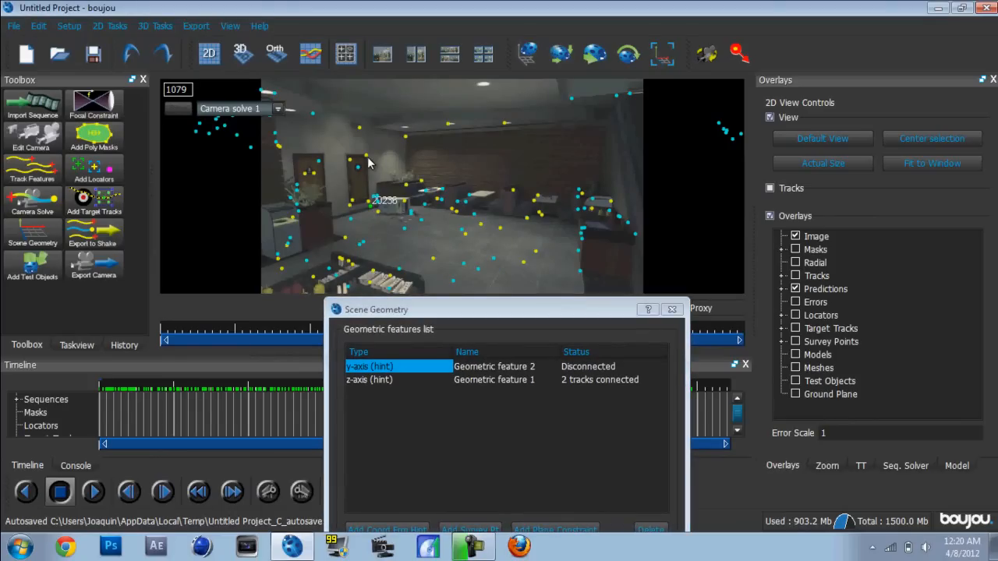
pyautogui.moveTo(413, 310); pyautogui.dragTo(257, 66)
pyautogui.click(487, 366)
pyautogui.moveTo(428, 66); pyautogui.dragTo(389, 62)
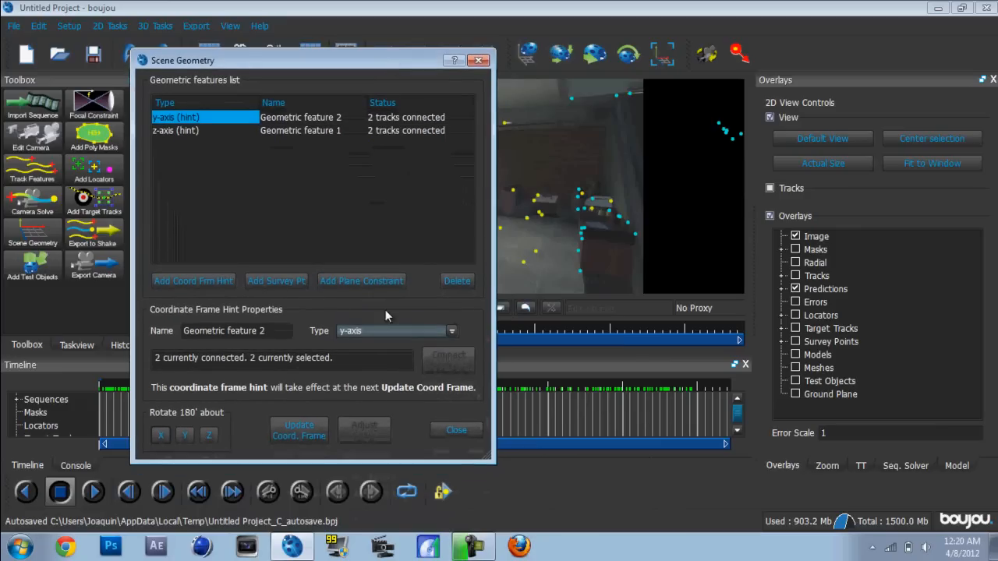
pyautogui.click(309, 437)
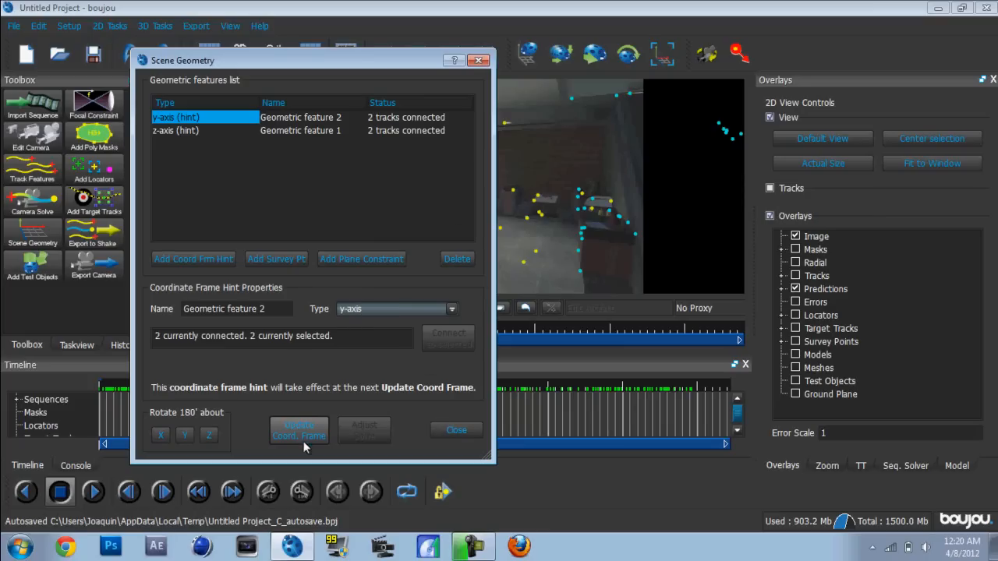
pyautogui.click(479, 60)
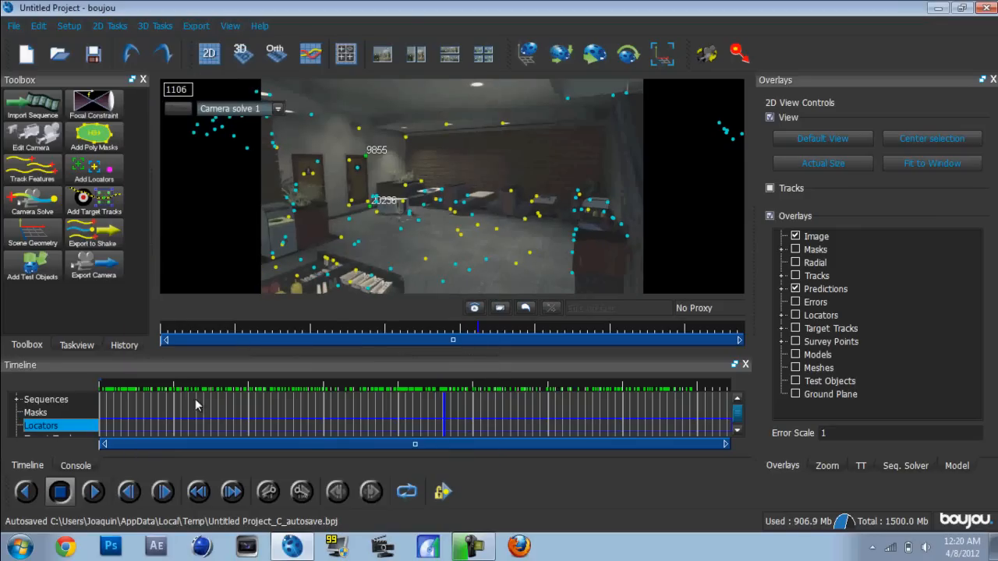
# - Go to frame 1088 and add a solid Ladybird test object with no alignment to check the coordinate frame
pyautogui.moveTo(418, 369); pyautogui.dragTo(438, 392)
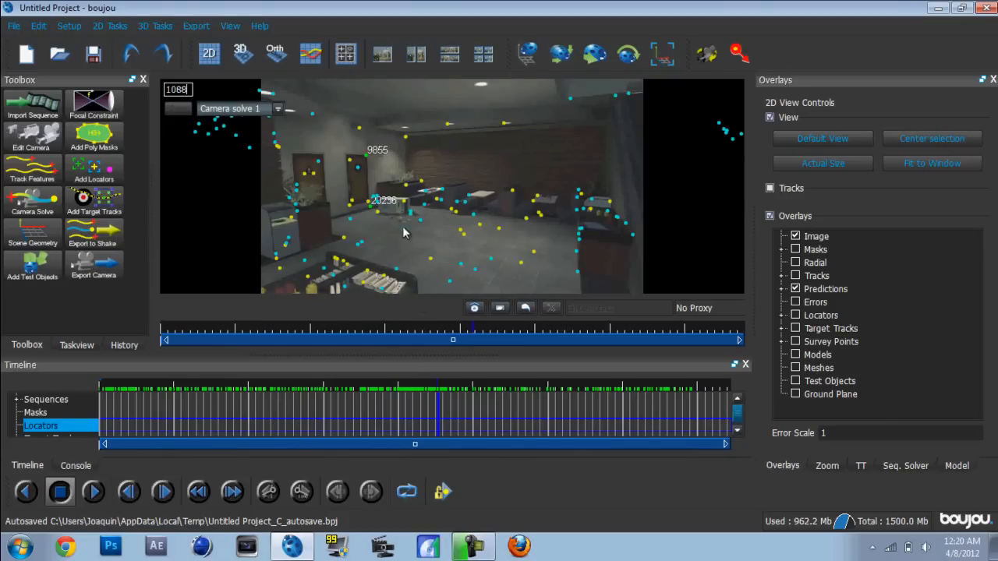
pyautogui.click(35, 268)
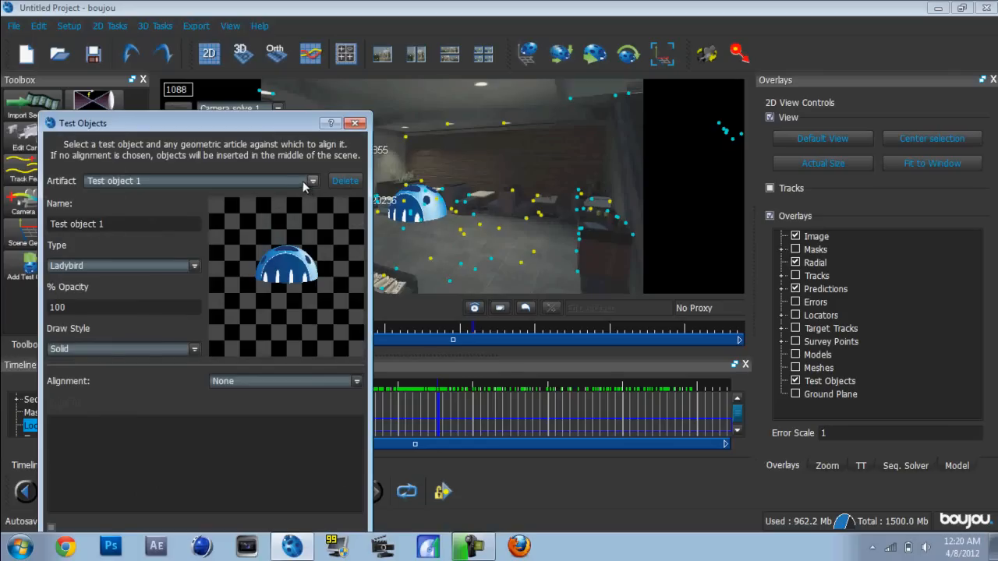
pyautogui.click(355, 123)
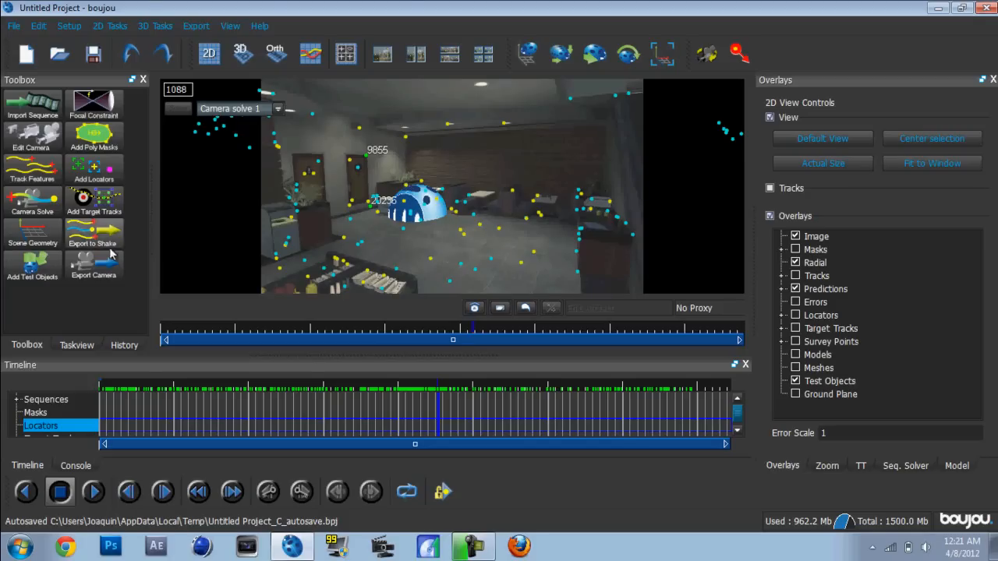
# - Delete the extra test object and the Ladybird test object from the scene
pyautogui.click(32, 265)
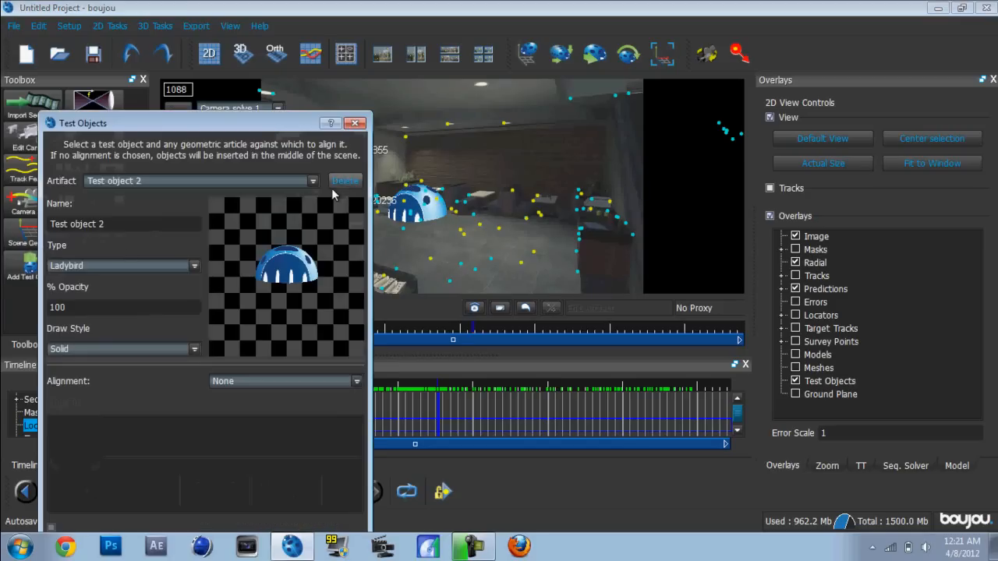
pyautogui.click(355, 123)
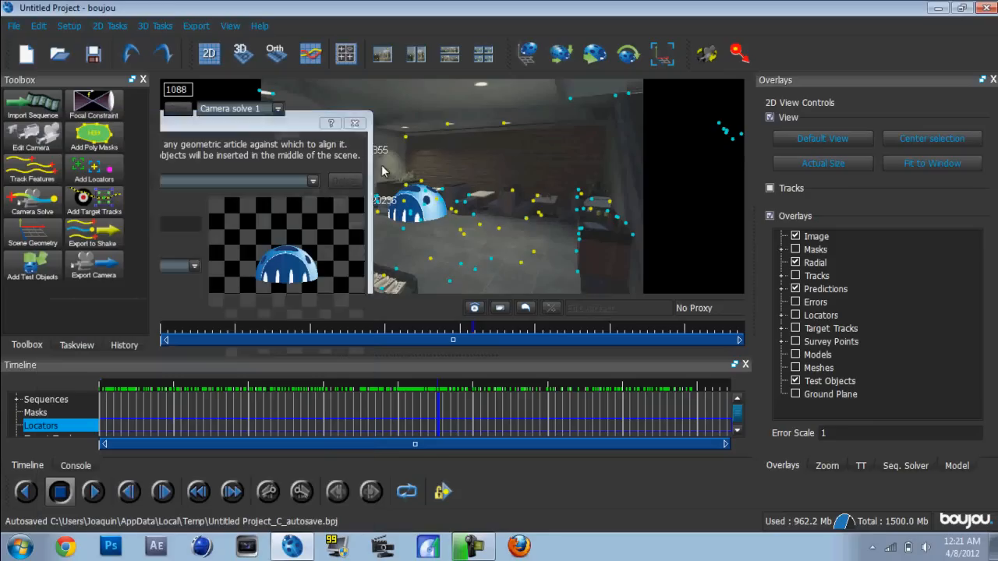
pyautogui.rightClick(428, 209)
pyautogui.click(410, 196)
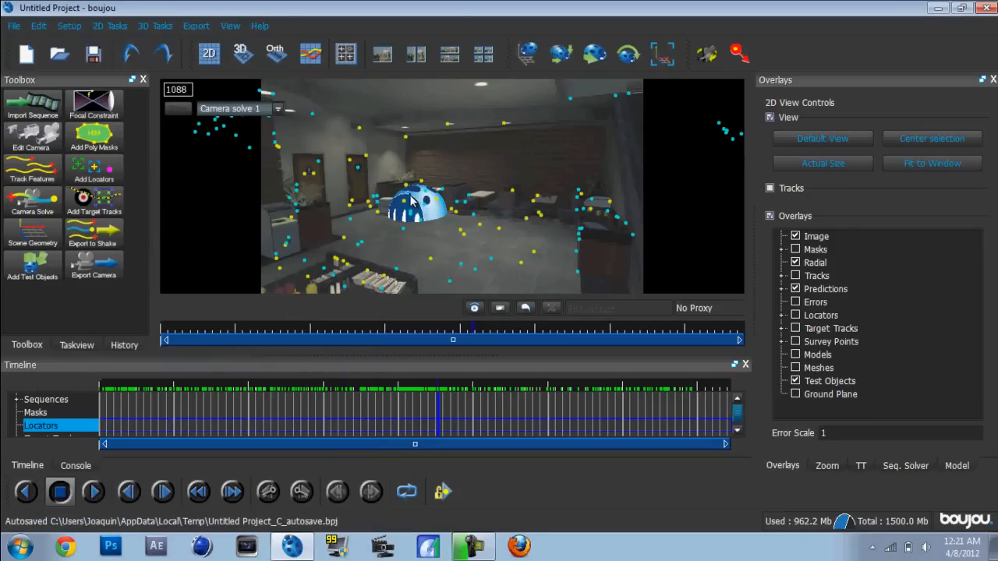
pyautogui.click(49, 260)
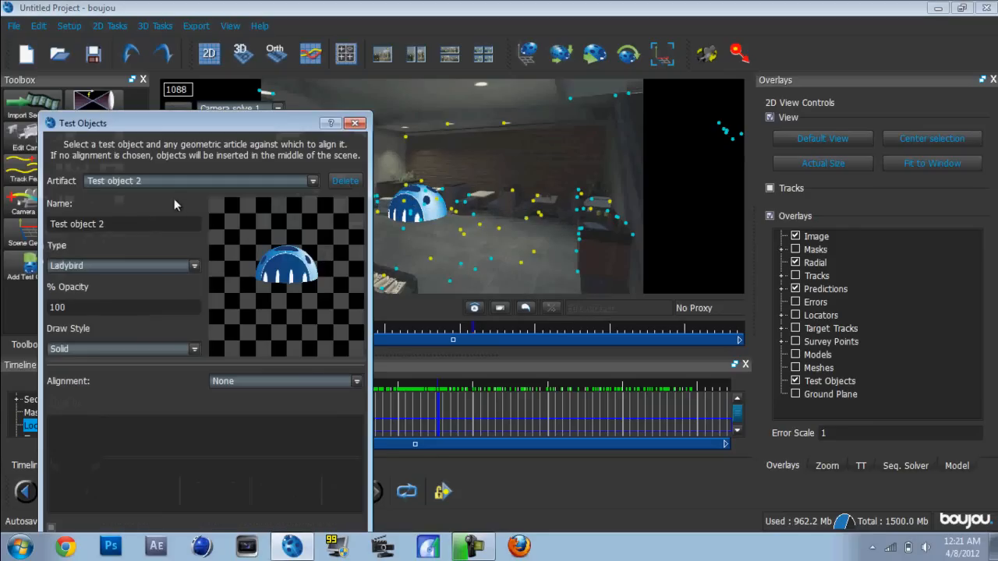
pyautogui.click(411, 210)
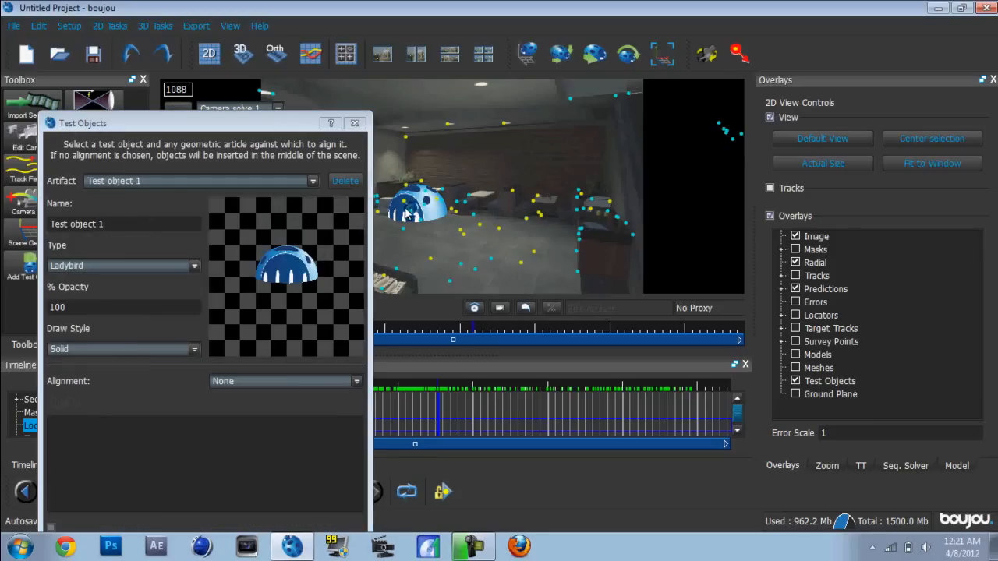
pyautogui.click(355, 123)
pyautogui.rightClick(408, 202)
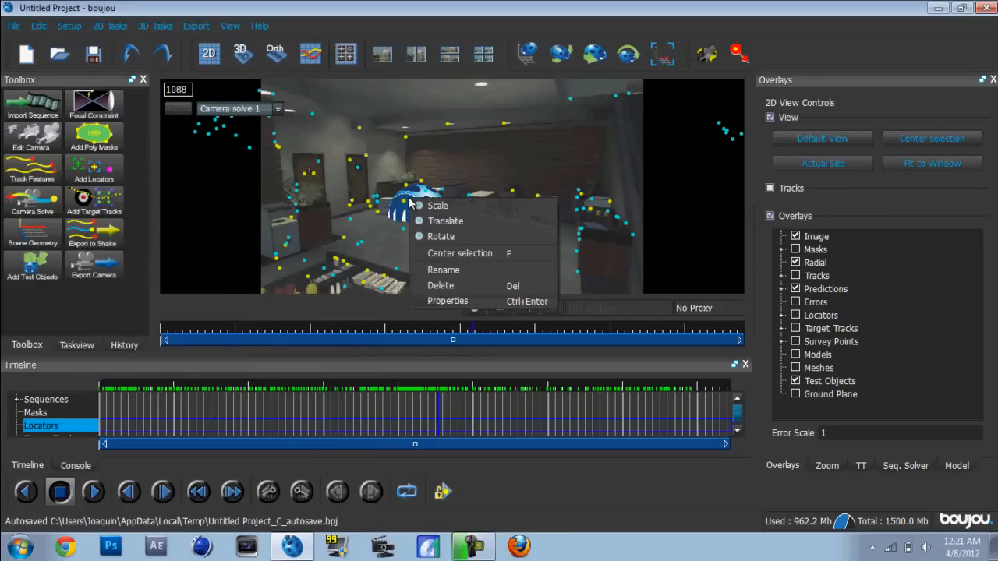
pyautogui.click(439, 287)
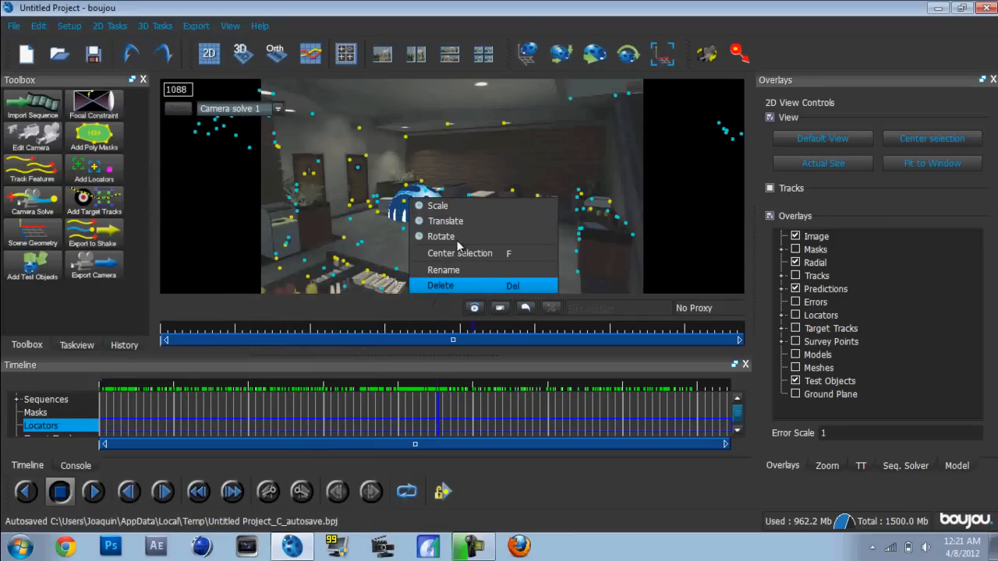
# - Reopen the scene geometry settings and delete the y-axis coordinate frame hint
pyautogui.click(29, 234)
pyautogui.moveTo(222, 62); pyautogui.dragTo(185, 319)
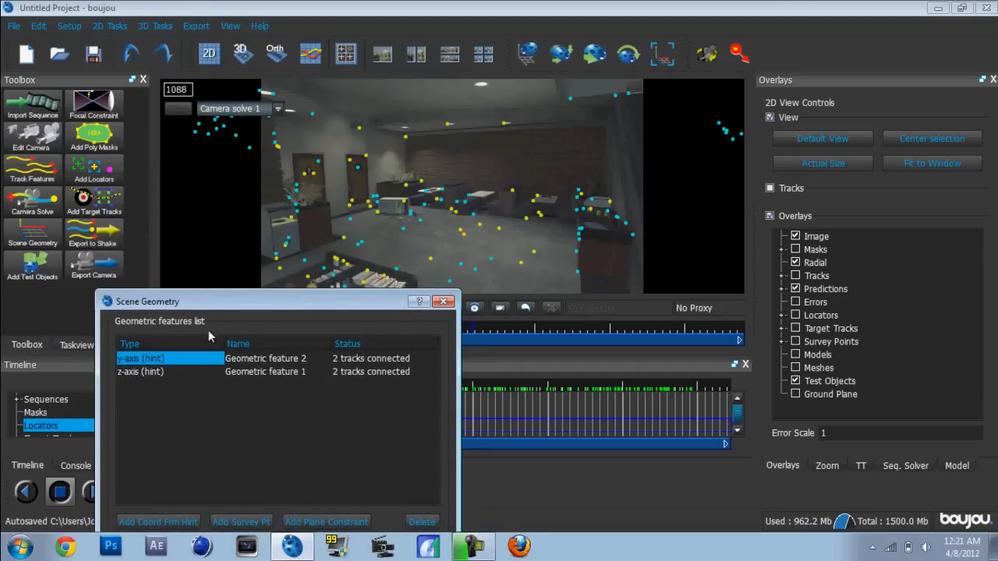
pyautogui.moveTo(190, 302); pyautogui.dragTo(164, 69)
pyautogui.click(373, 364)
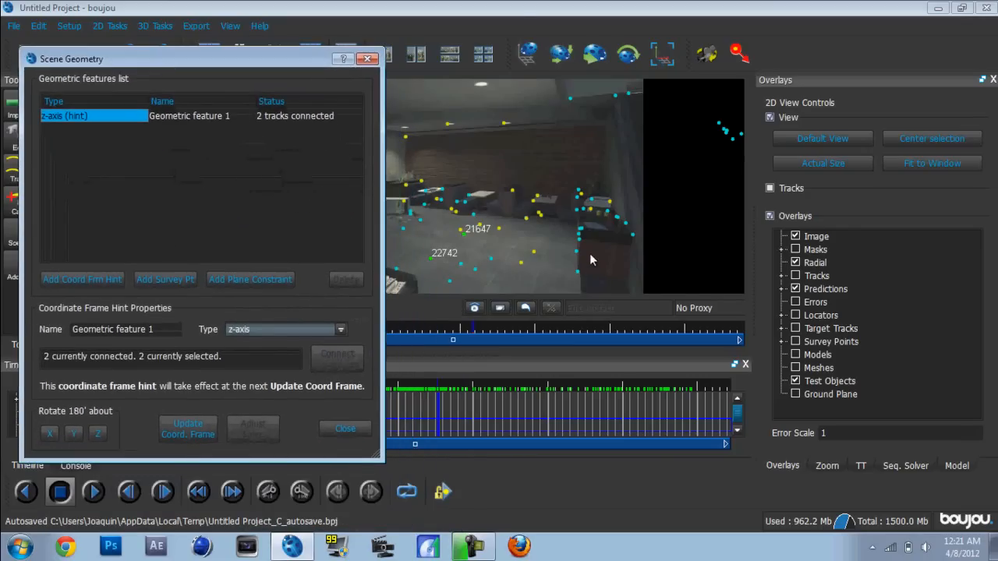
# - Add a new y-axis coordinate frame hint connected to tracks 751 and 314, and update the coordinate frame
pyautogui.click(74, 282)
pyautogui.click(234, 330)
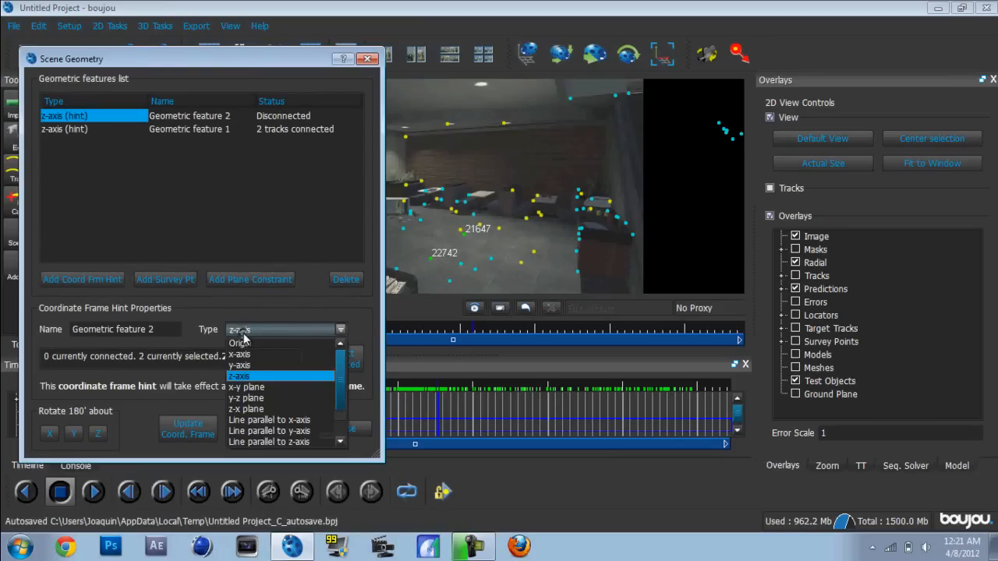
pyautogui.click(254, 359)
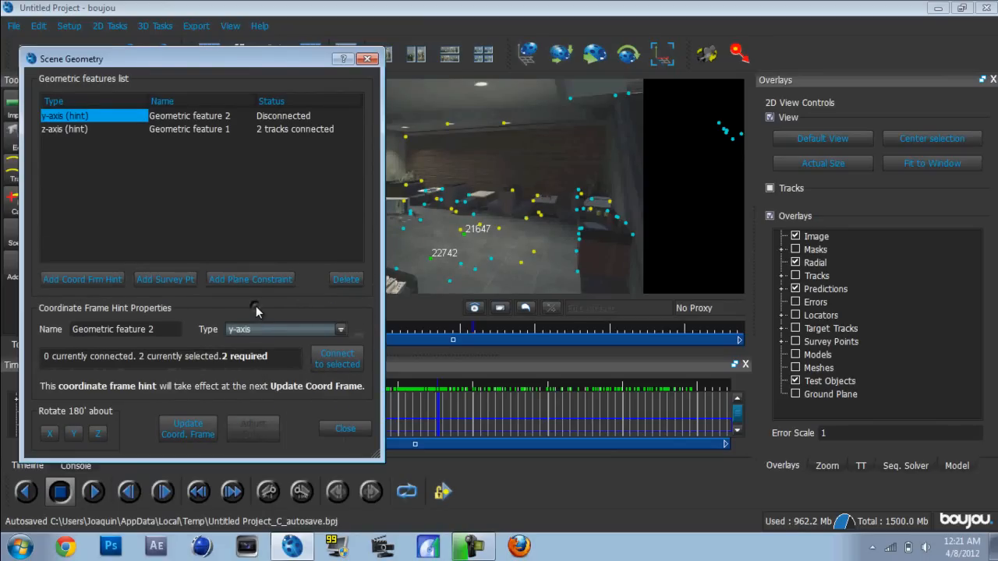
pyautogui.click(578, 271)
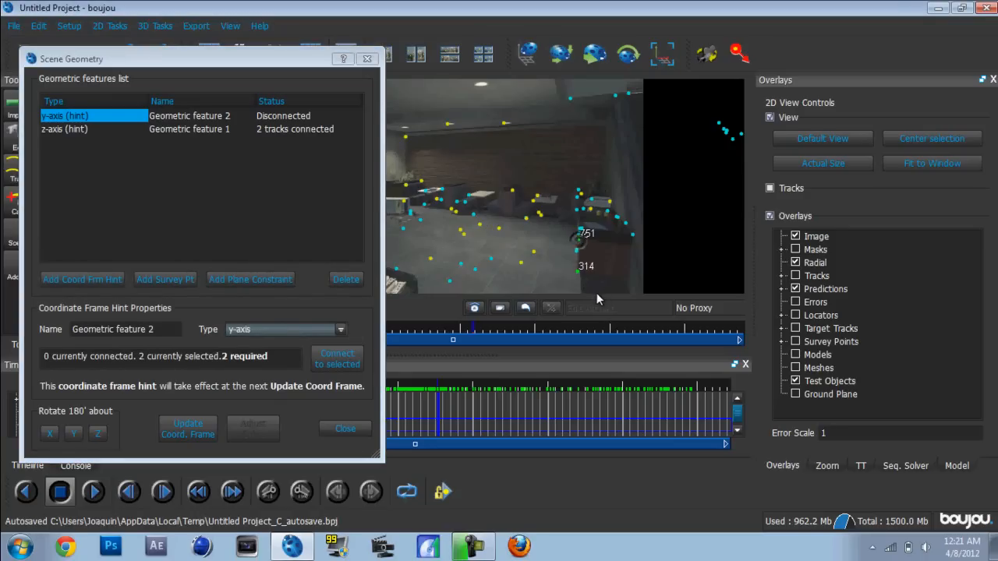
pyautogui.click(340, 358)
pyautogui.click(202, 434)
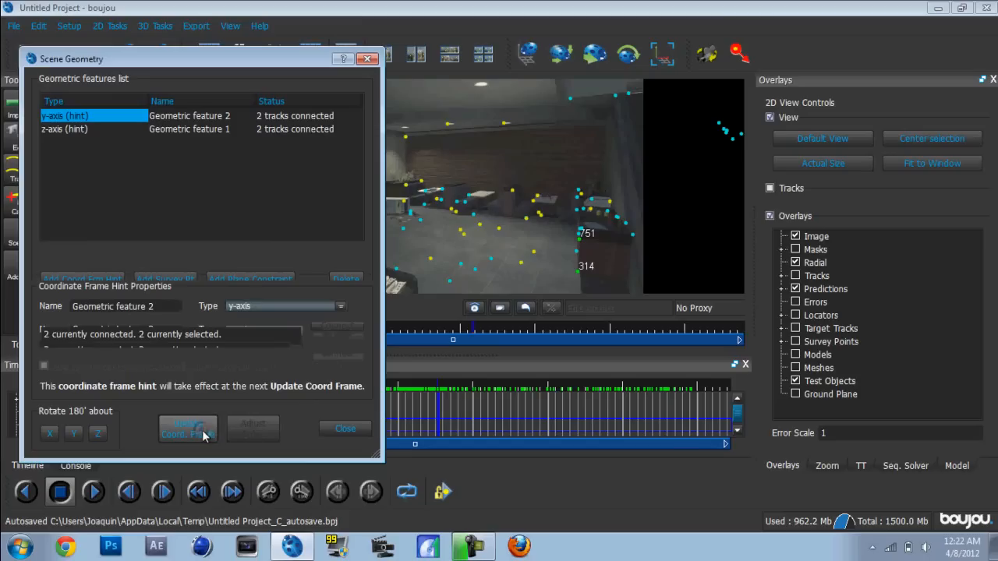
pyautogui.click(367, 60)
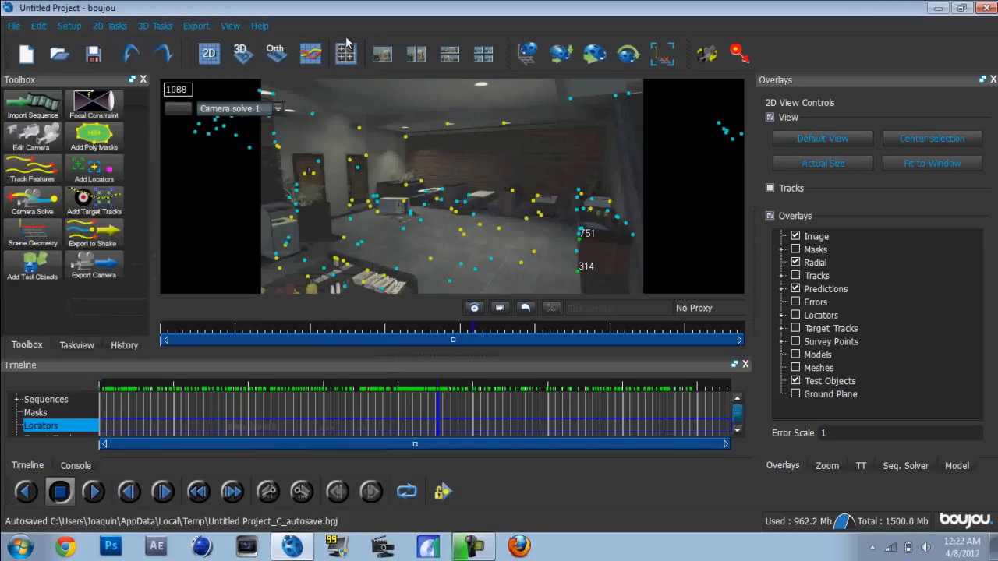
# - Add a Ladybird test object and scrub back to frame 66 to check how it sits on the floor
pyautogui.click(32, 269)
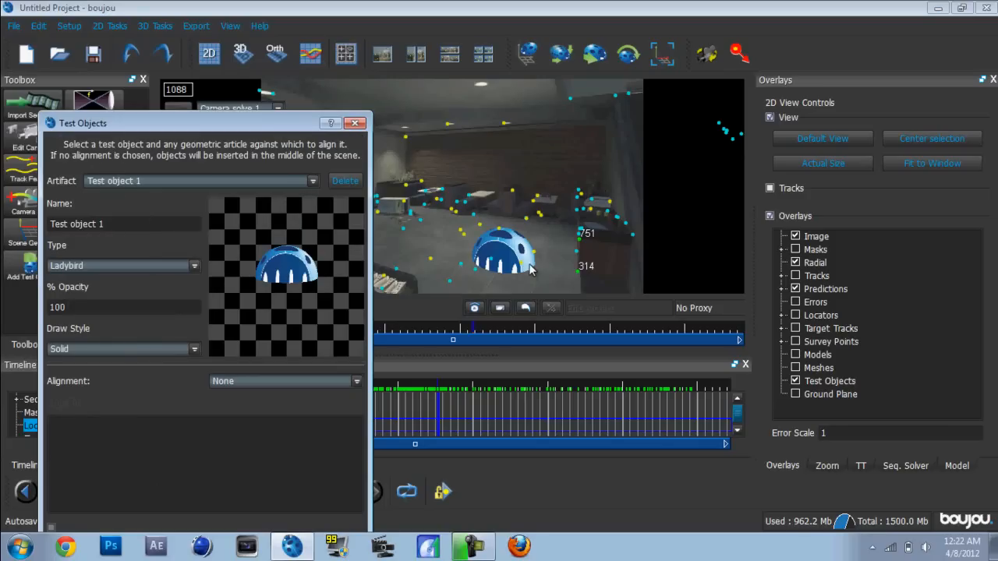
pyautogui.click(355, 123)
pyautogui.moveTo(421, 398); pyautogui.dragTo(123, 417)
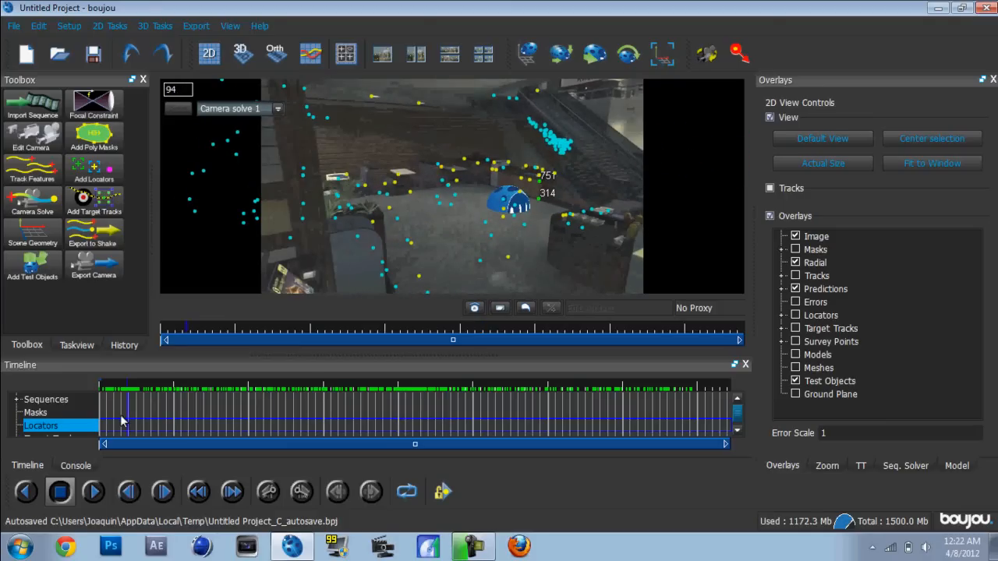
# - Delete the Ladybird test object from the floor and scrub forward to frame 969
pyautogui.click(32, 265)
pyautogui.click(345, 180)
pyautogui.click(354, 124)
pyautogui.rightClick(511, 200)
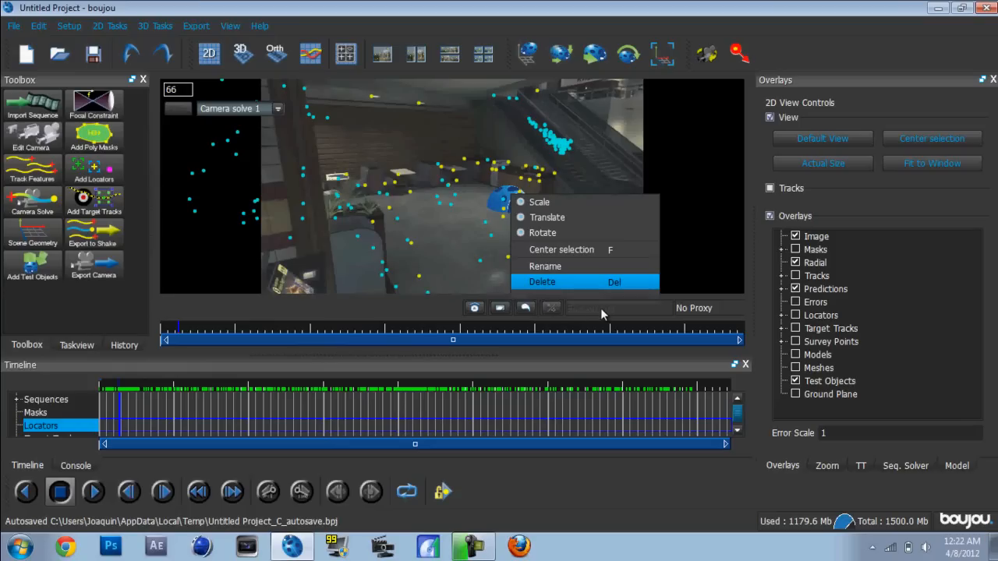
pyautogui.click(601, 283)
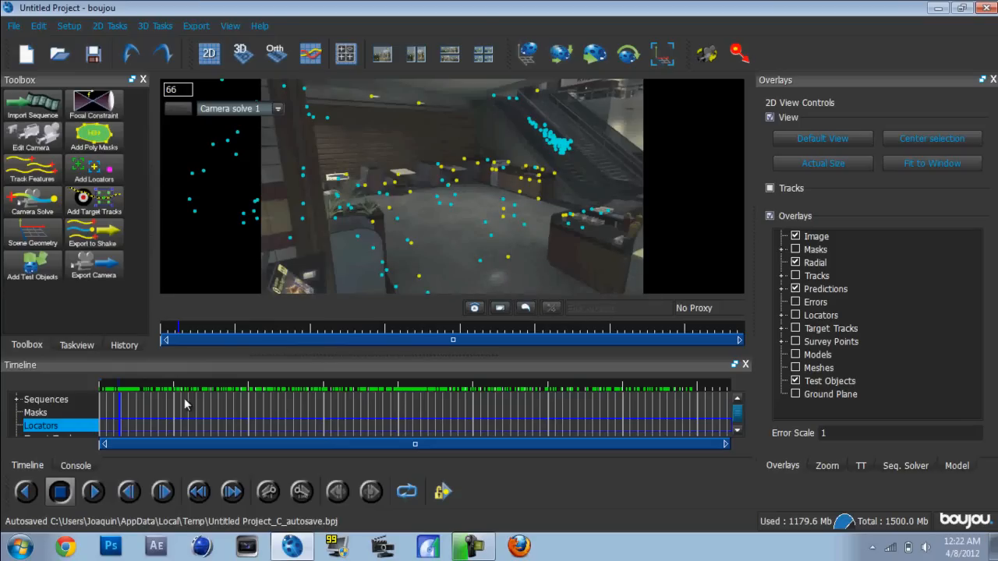
pyautogui.moveTo(125, 384); pyautogui.dragTo(402, 386)
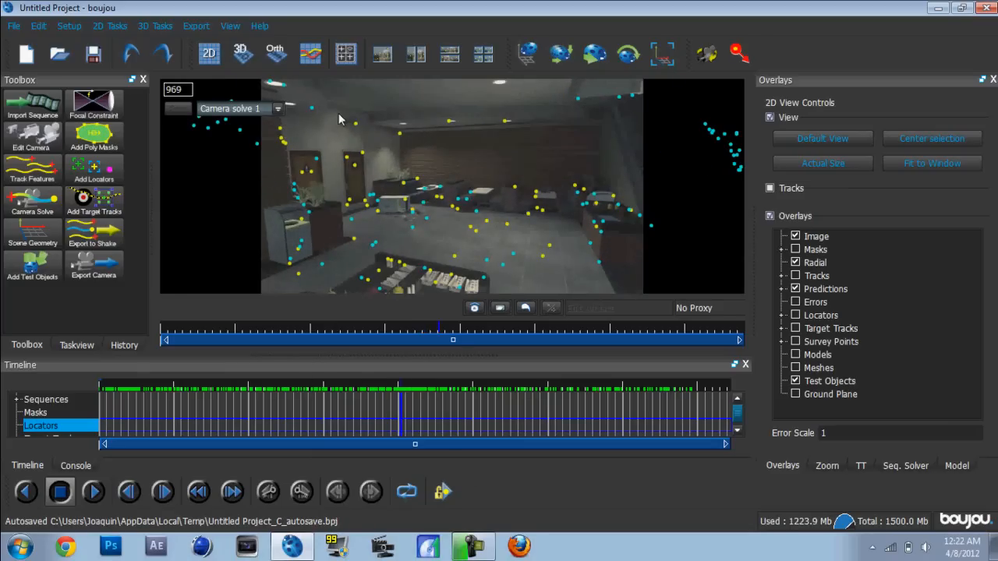
# - Open the camera solve export settings and choose Cinema 4D (*.c4d) as the export type
pyautogui.click(197, 26)
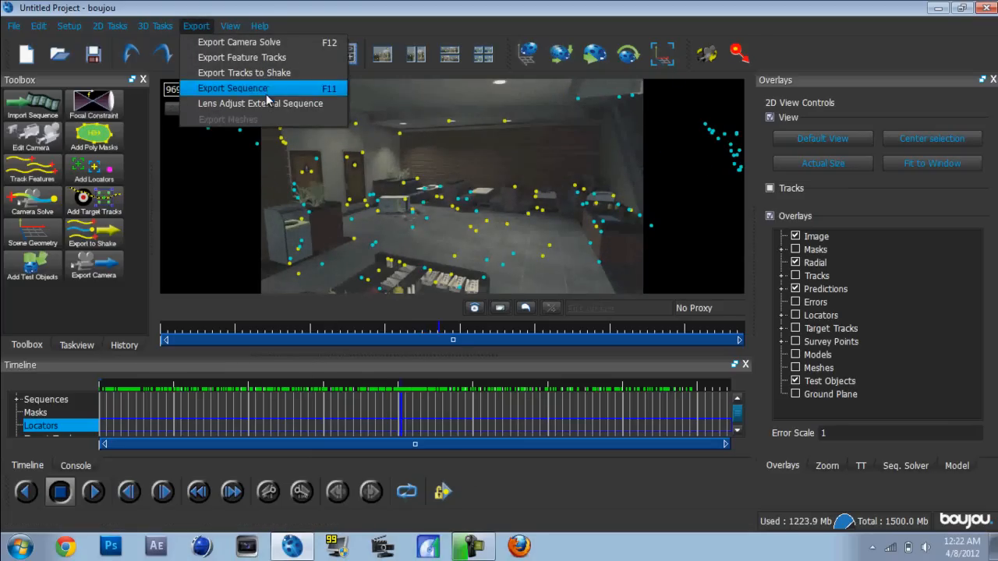
pyautogui.click(282, 46)
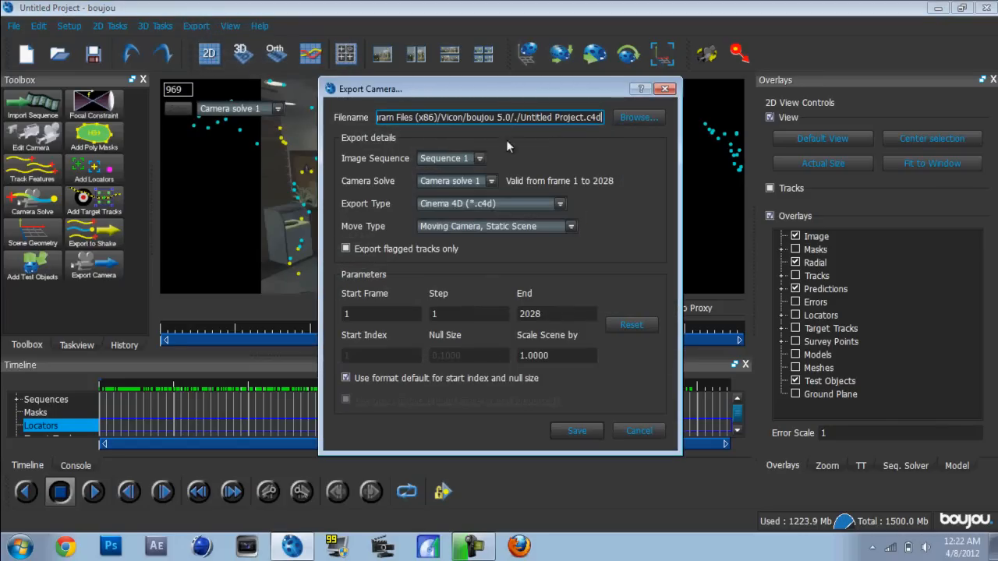
pyautogui.click(500, 205)
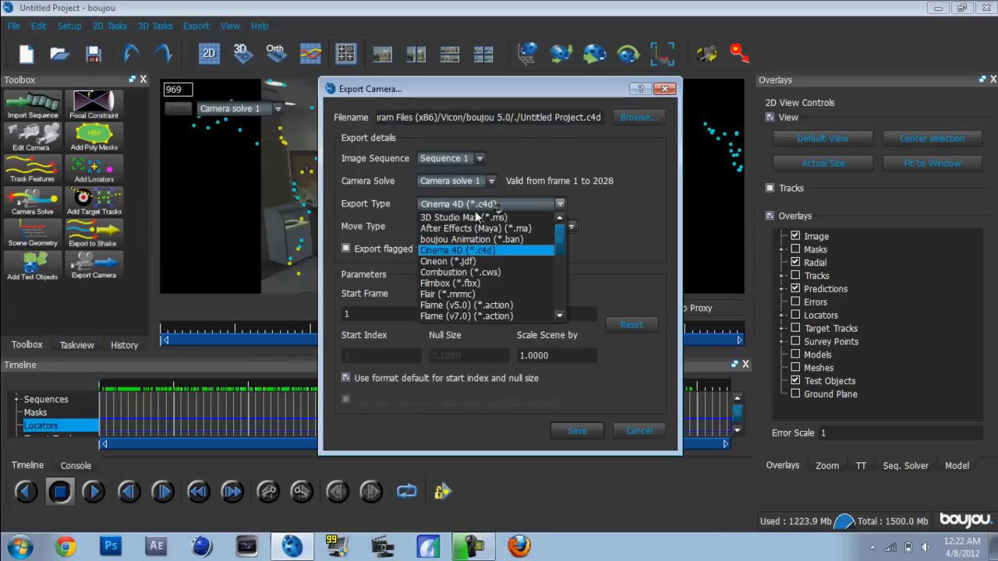
pyautogui.scroll(-4, 501, 232)
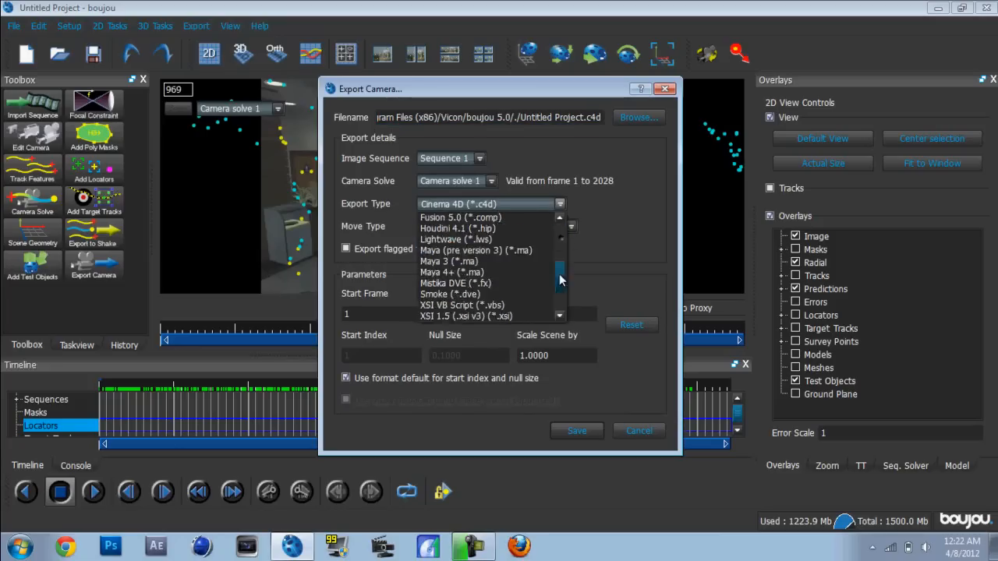
pyautogui.scroll(4, 502, 232)
pyautogui.click(452, 244)
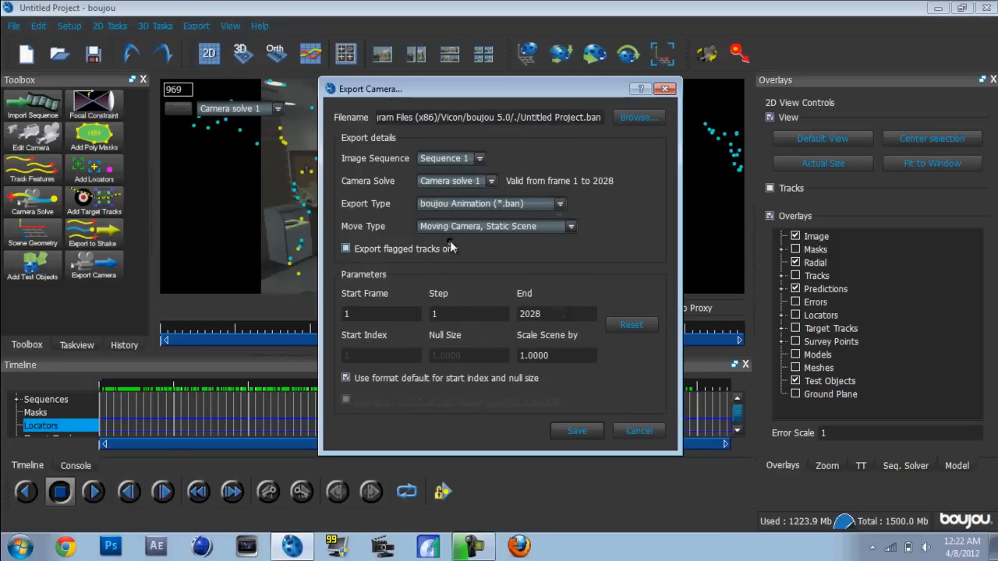
pyautogui.click(464, 207)
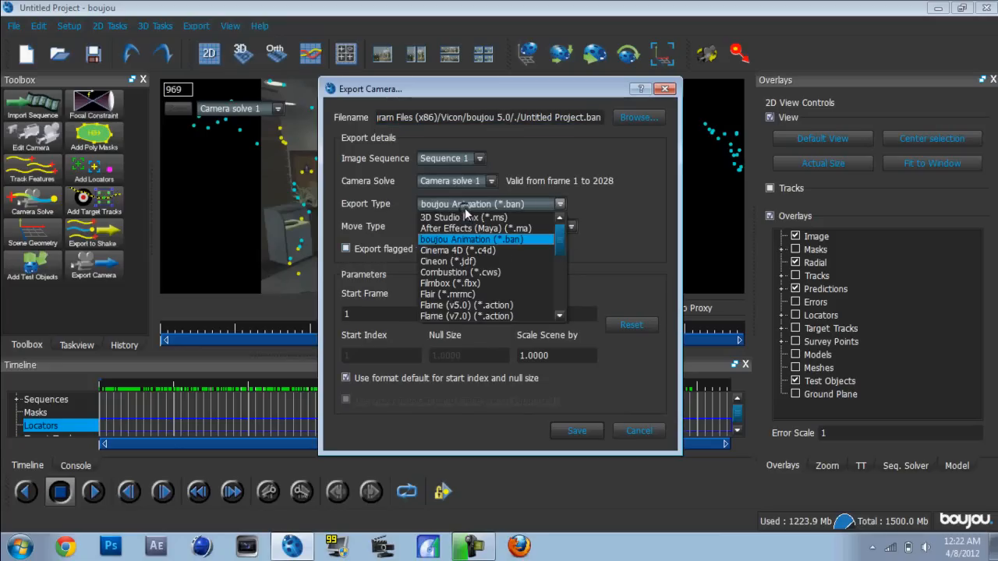
pyautogui.click(485, 250)
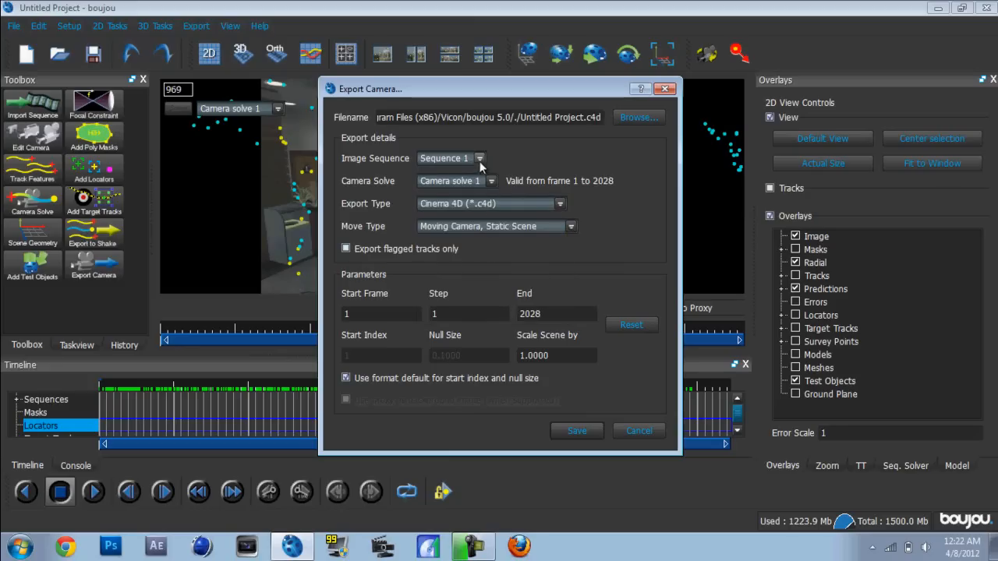
# - Select Sequence 1 as image sequence, Camera solve 1 as the solve, and Moving Camera, Static Scene as the move type
pyautogui.click(432, 161)
pyautogui.click(508, 155)
pyautogui.click(439, 183)
pyautogui.click(448, 193)
pyautogui.click(482, 229)
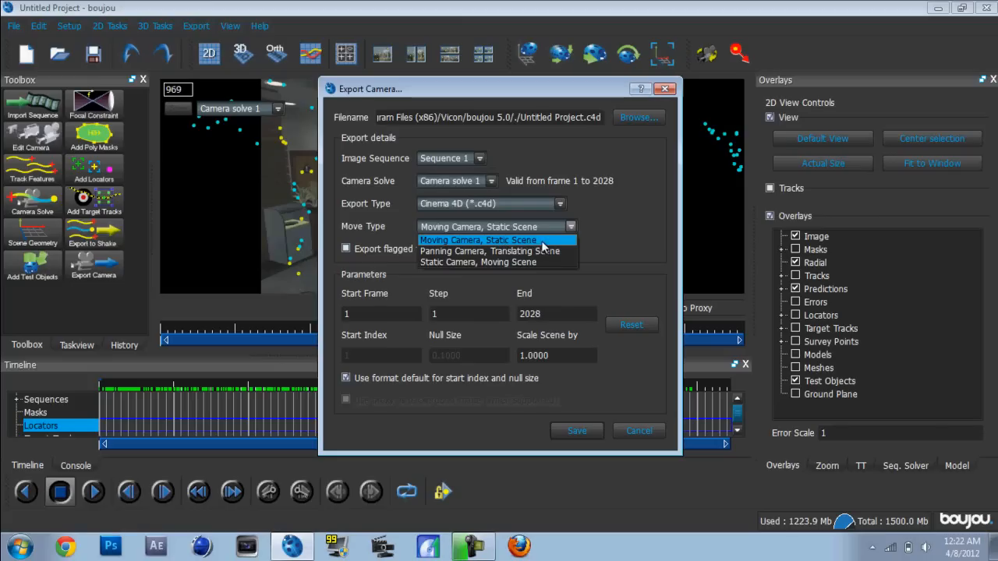
pyautogui.click(587, 232)
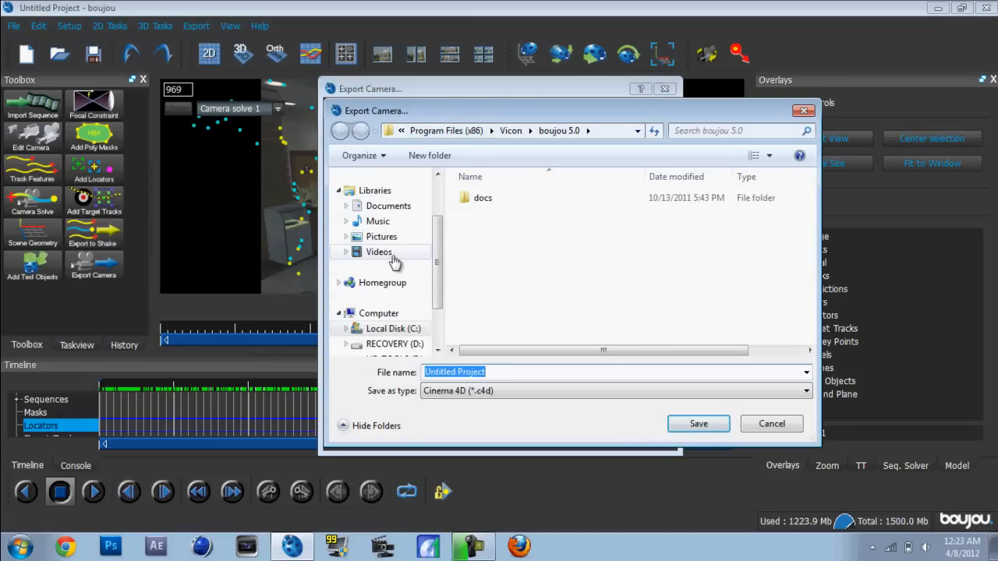
# - Set the export file to MOTION TRACK in the MOTION TRACK folder of the Videos library
pyautogui.click(381, 237)
pyautogui.click(380, 252)
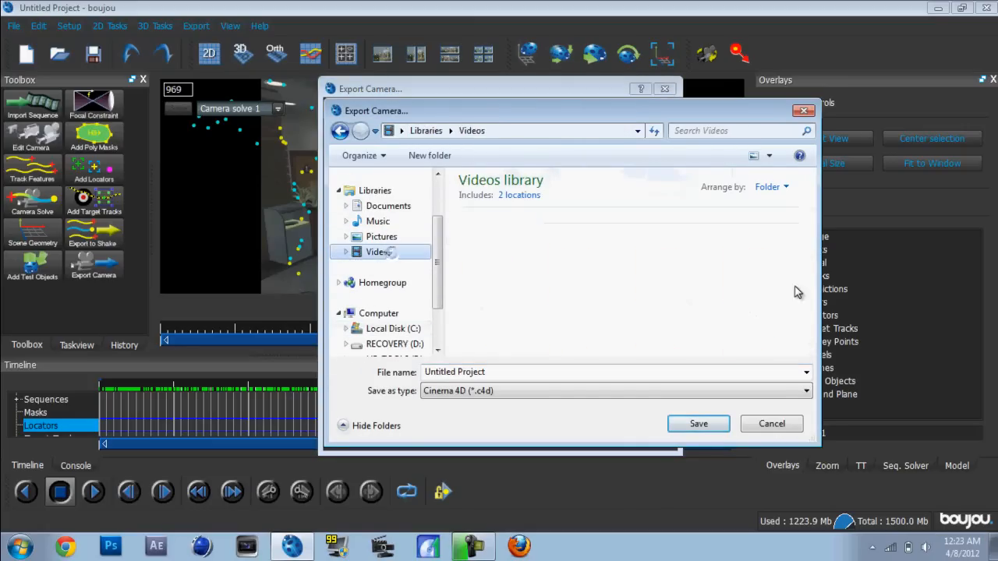
pyautogui.moveTo(807, 252); pyautogui.dragTo(805, 291)
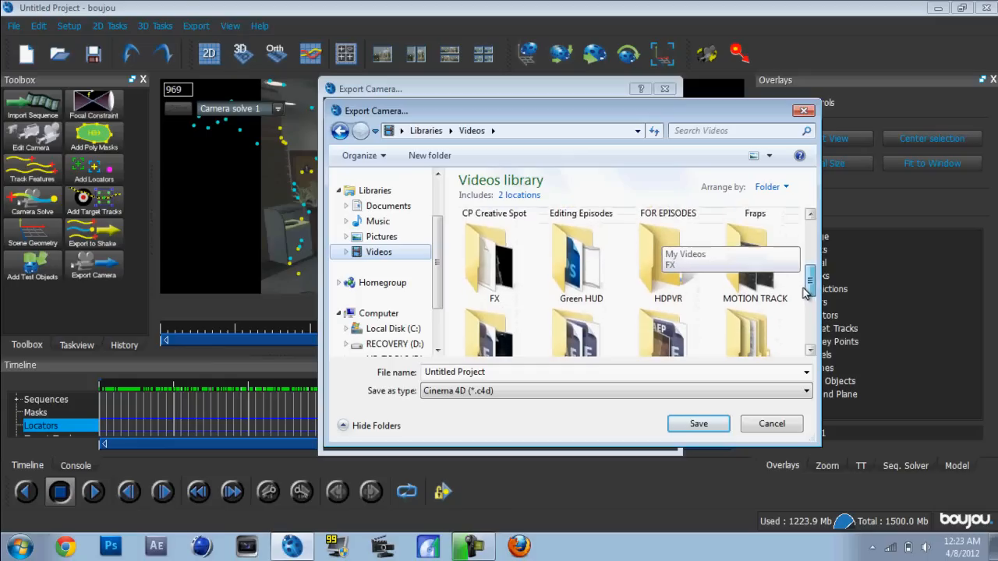
pyautogui.doubleClick(761, 265)
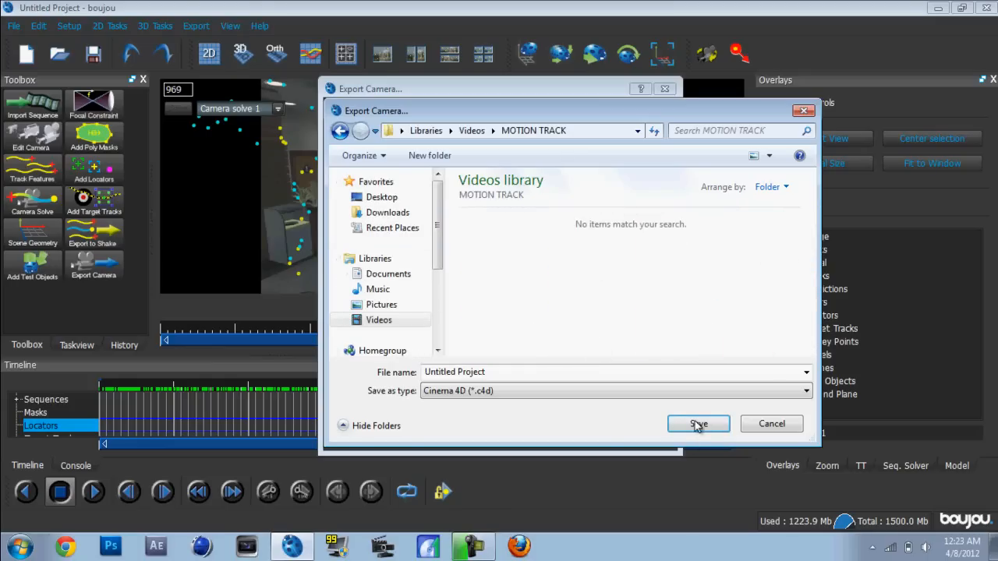
pyautogui.click(551, 371)
pyautogui.write('M')
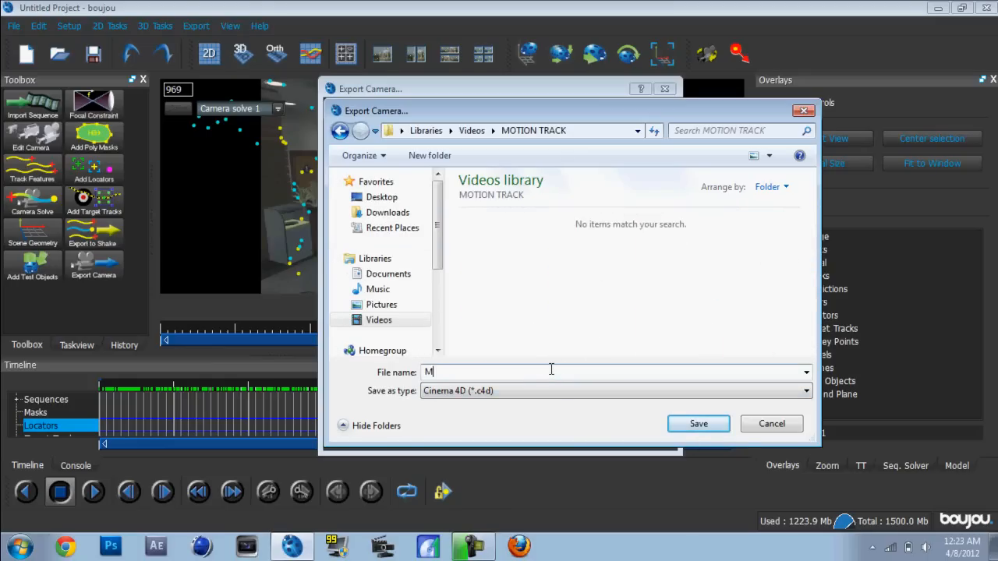
pyautogui.write('RACK')
pyautogui.click(688, 427)
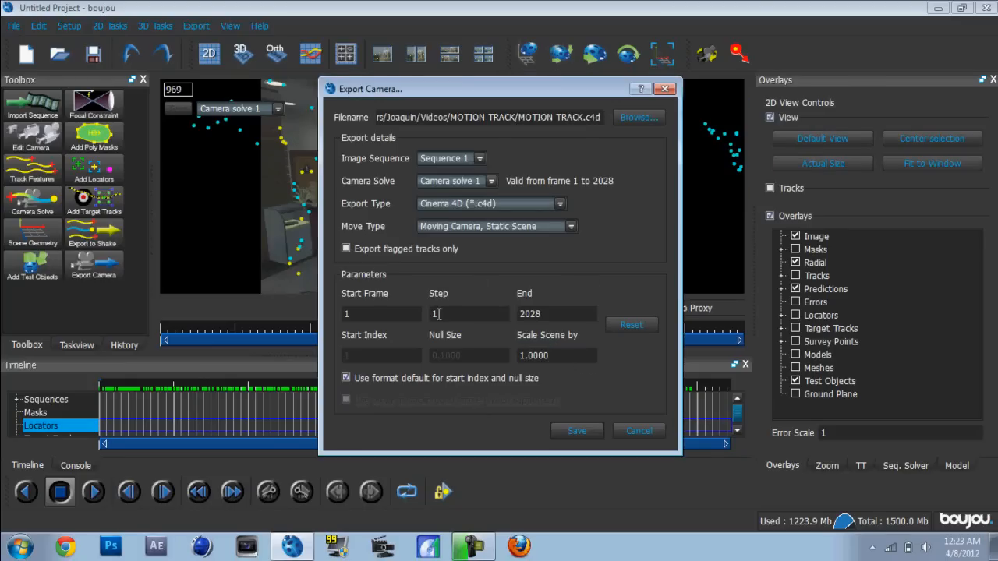
# - Check the start and end frame range, and save the camera solve export
pyautogui.click(382, 315)
pyautogui.click(567, 312)
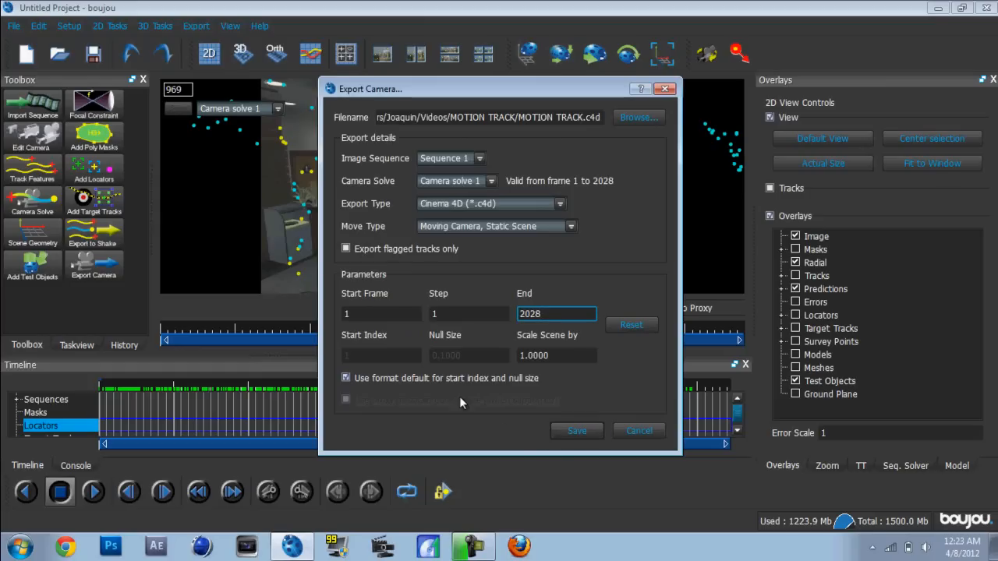
pyautogui.click(570, 436)
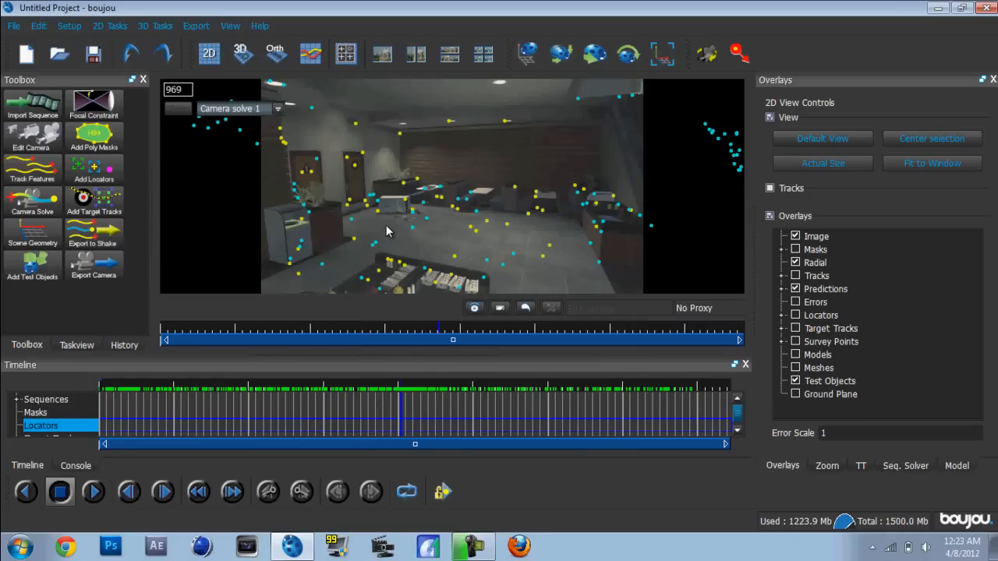
pyautogui.moveTo(479, 552)
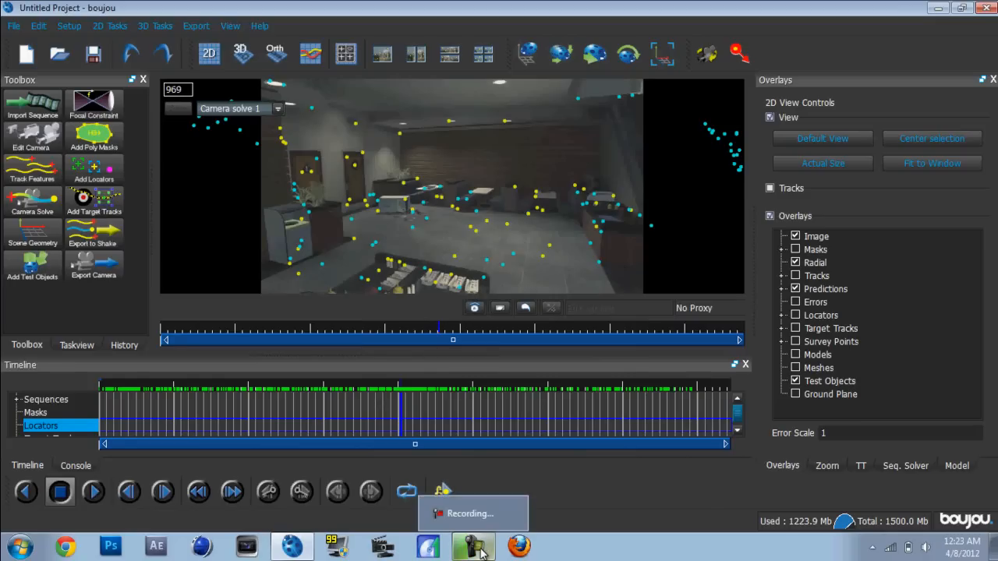